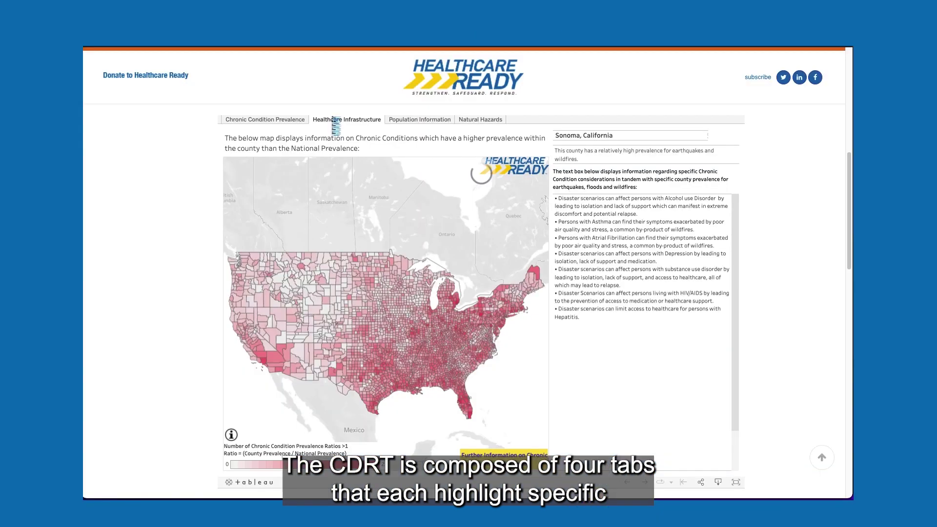
# - Step through Healthcare Infrastructure and Population Information, ending on the Natural Hazards Wildfire Hazard map
pyautogui.click(332, 120)
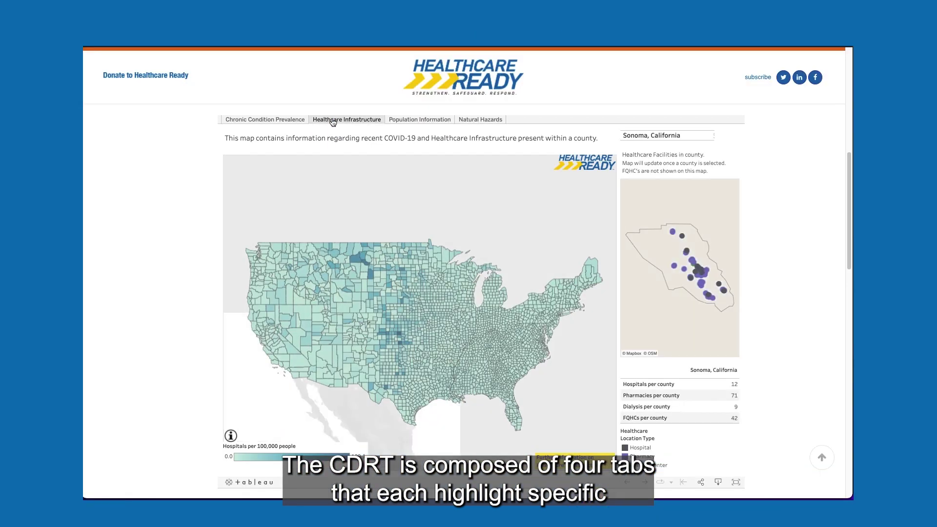
pyautogui.click(409, 121)
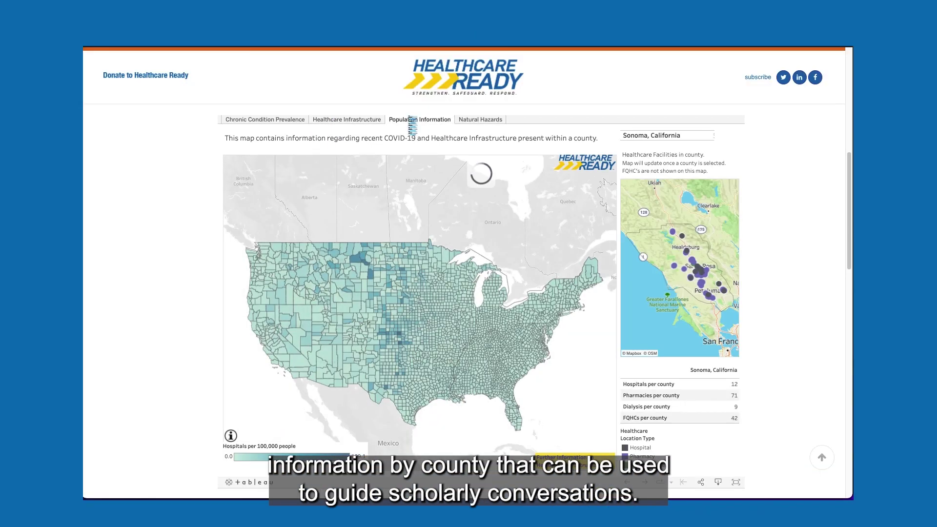
pyautogui.click(471, 121)
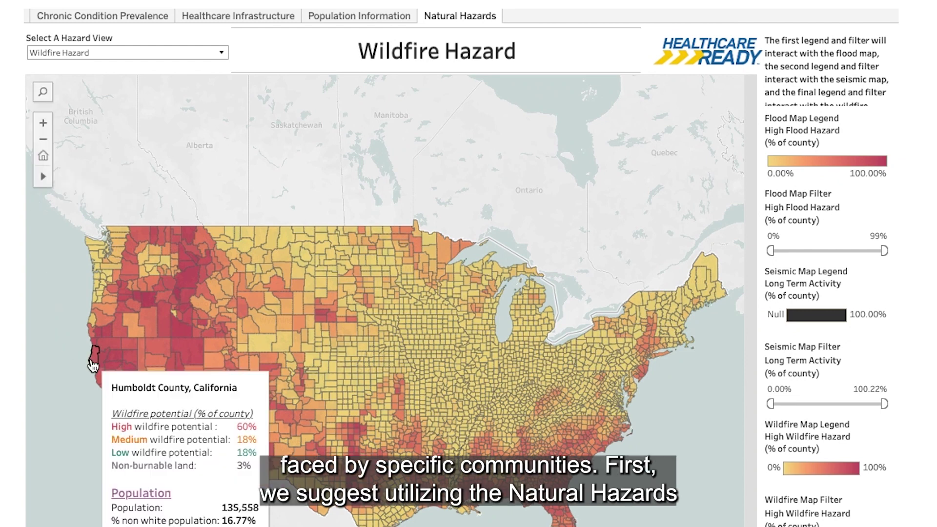
# - Show the Seismic Hazard map, then go back to the Chronic Condition Prevalence map for Sonoma
pyautogui.moveTo(99, 377)
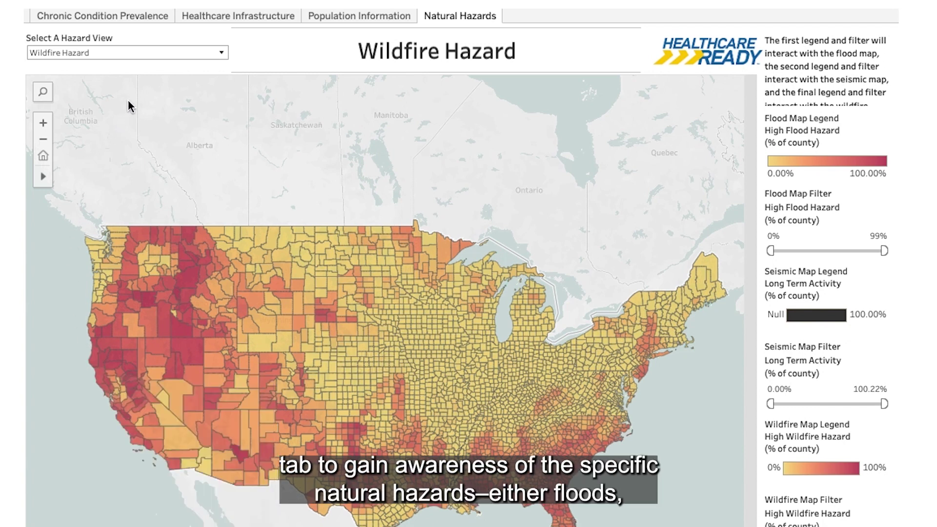
pyautogui.click(157, 52)
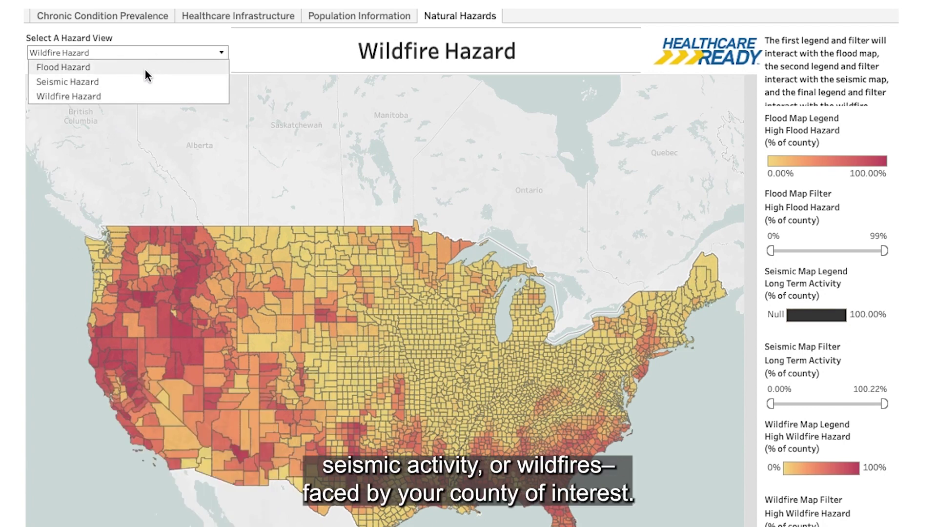
pyautogui.click(139, 83)
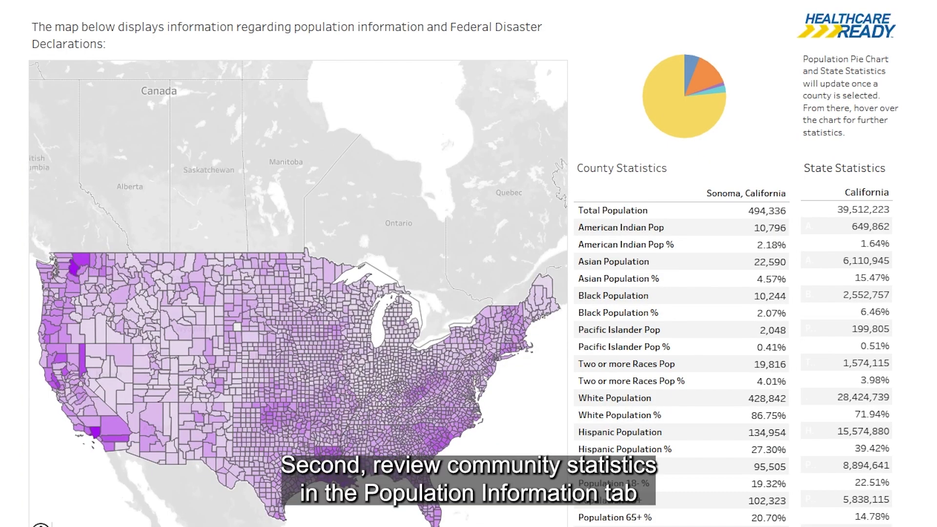
pyautogui.moveTo(274, 339)
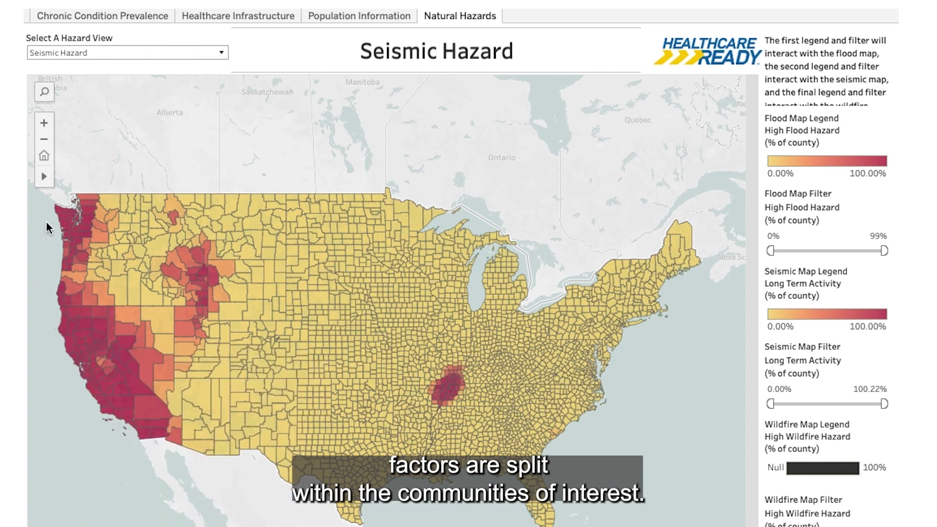
pyautogui.click(72, 23)
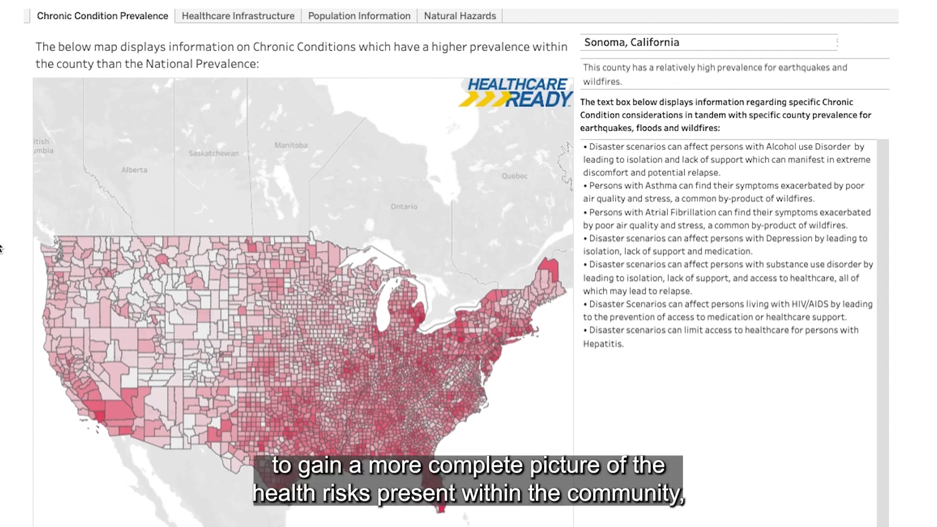
# - Select Mendocino County on the chronic condition map, then again on the Healthcare Infrastructure map
pyautogui.moveTo(54, 364)
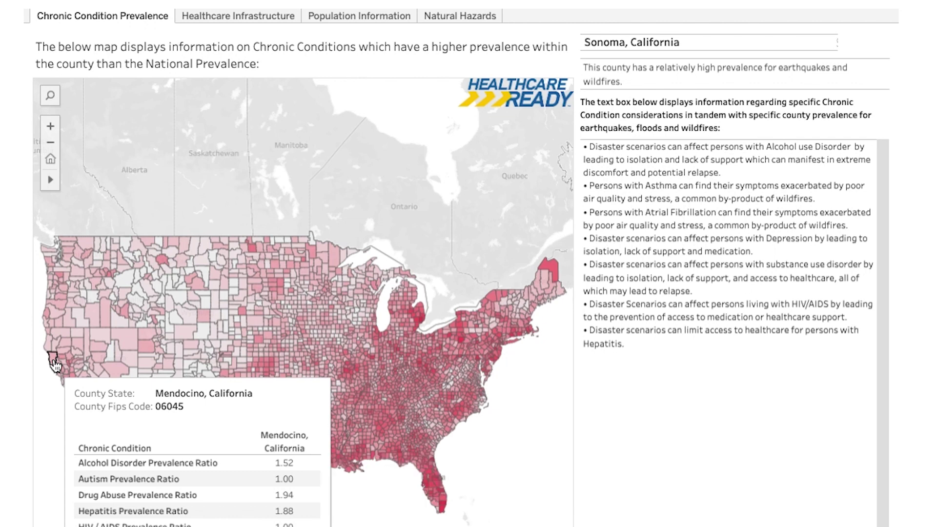
pyautogui.click(54, 362)
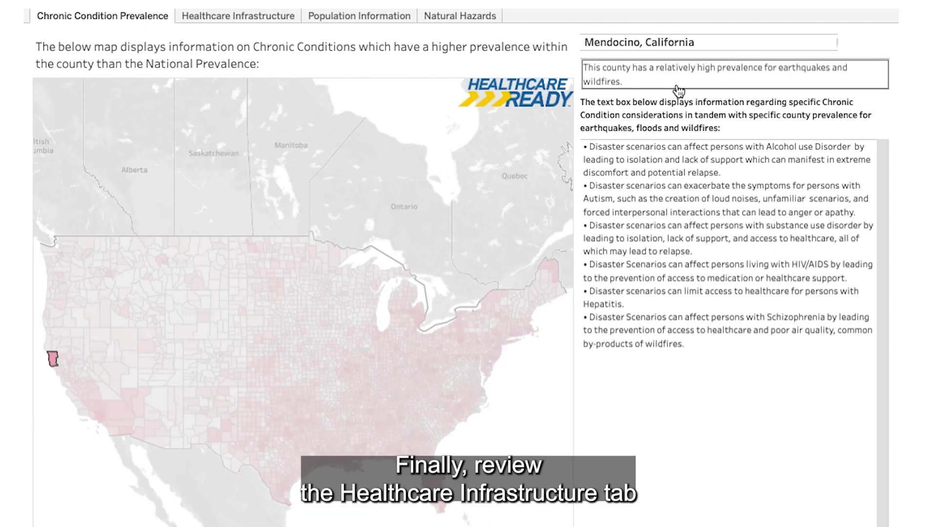
pyautogui.click(281, 23)
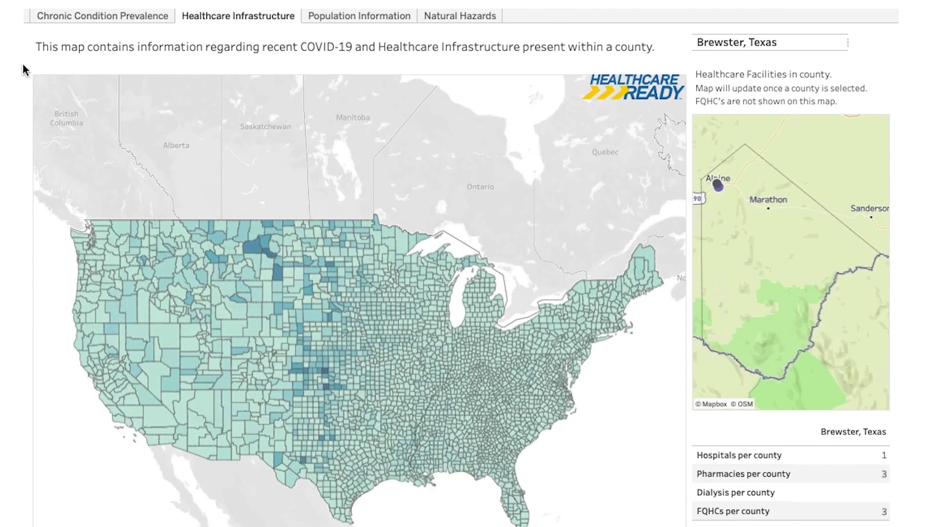
pyautogui.moveTo(83, 361)
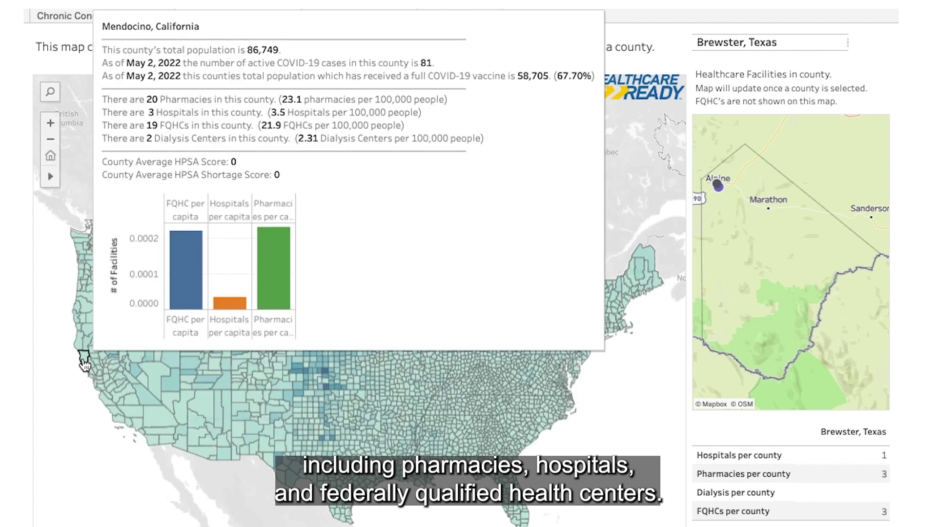
pyautogui.click(84, 362)
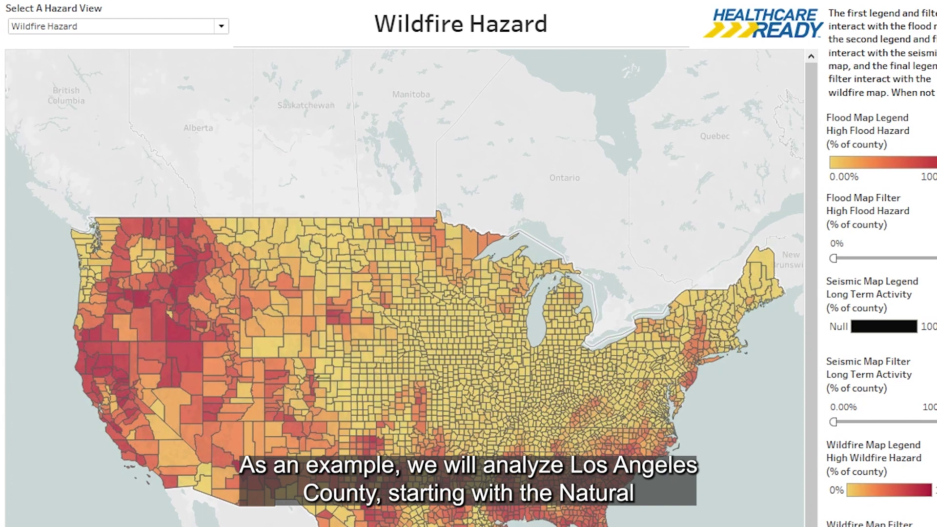
# - Search the map for 'Los An' and jump to Los Angeles County, California
pyautogui.moveTo(33, 117)
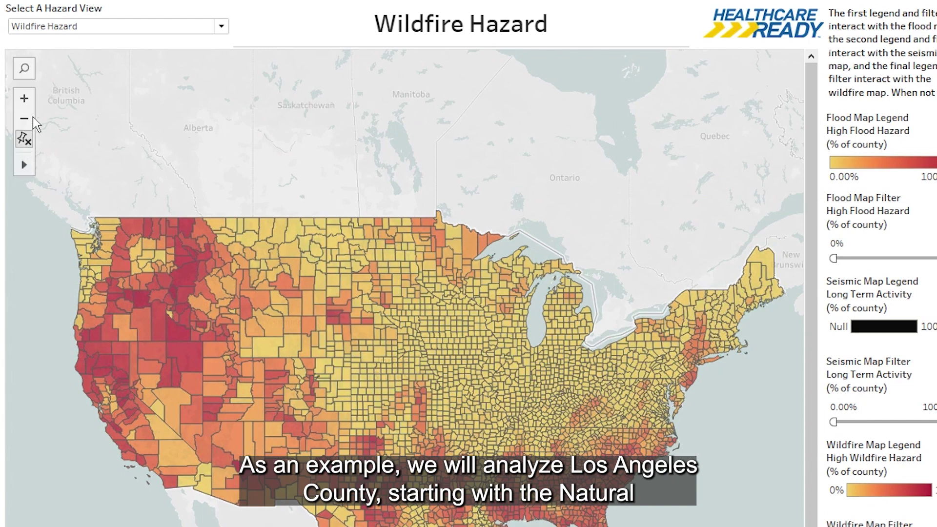
pyautogui.click(33, 70)
pyautogui.write('Los An')
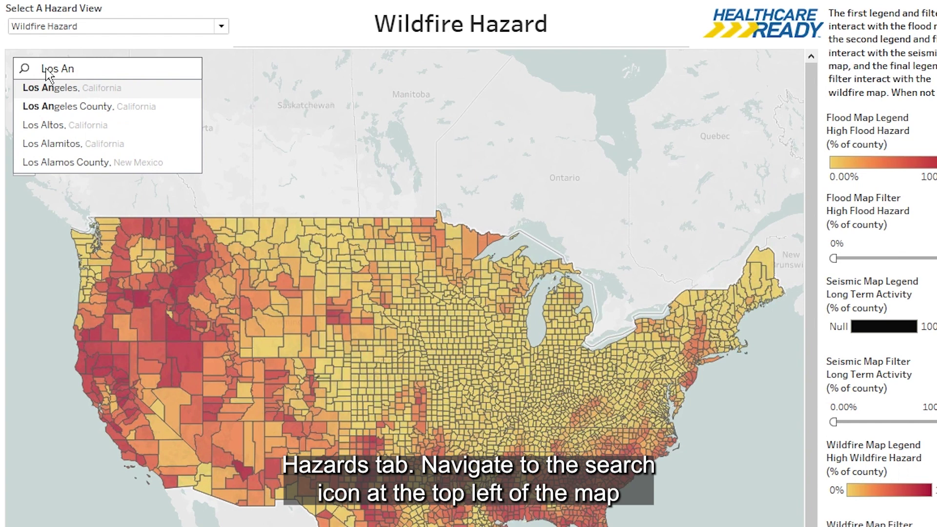
pyautogui.click(72, 110)
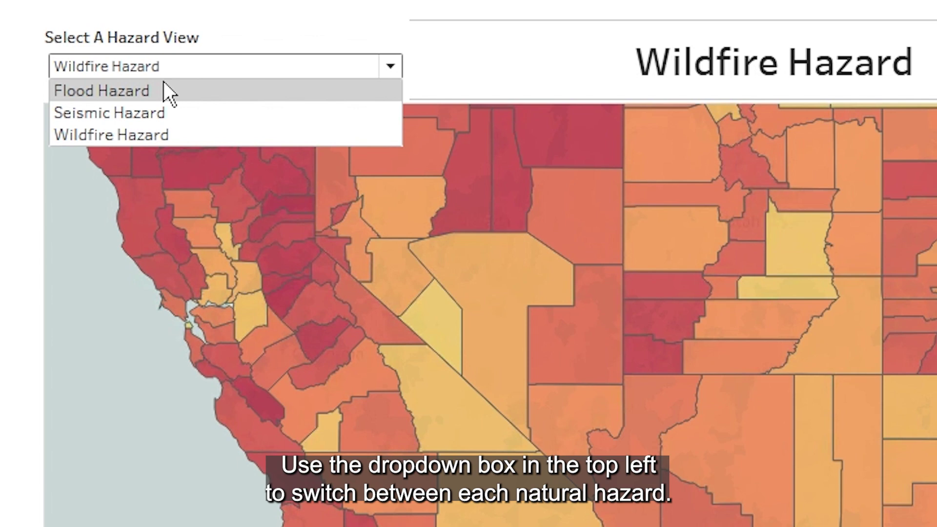
# - Clear and reselect Los Angeles County on the Wildfire Hazard map, keeping the hazard view unchanged
pyautogui.click(164, 83)
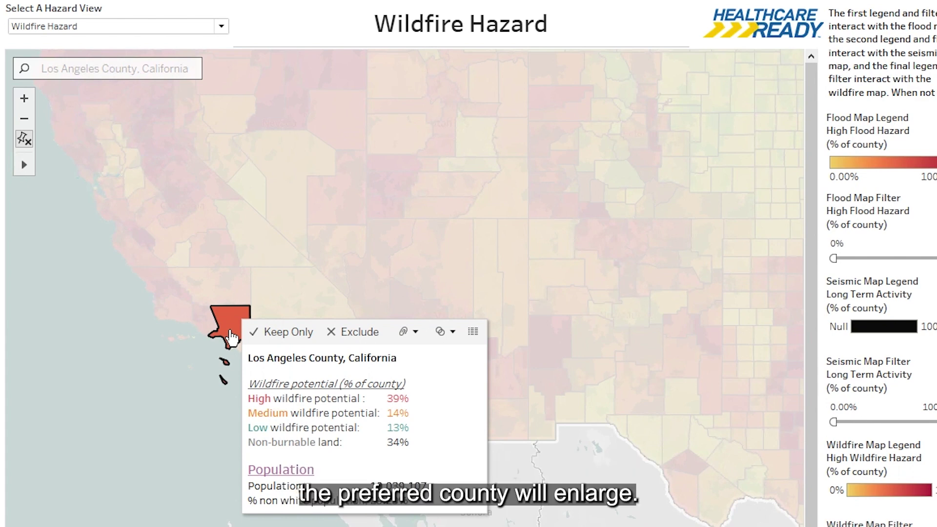
pyautogui.click(173, 360)
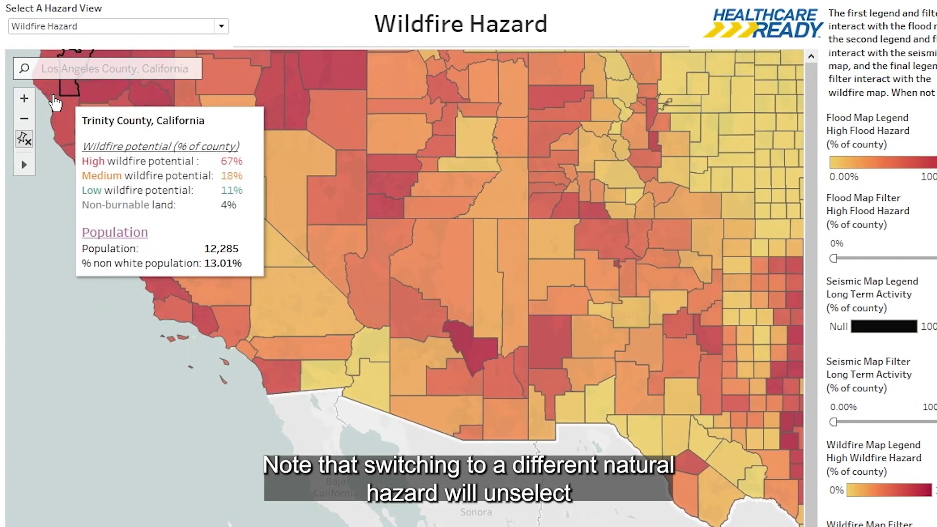
pyautogui.click(78, 28)
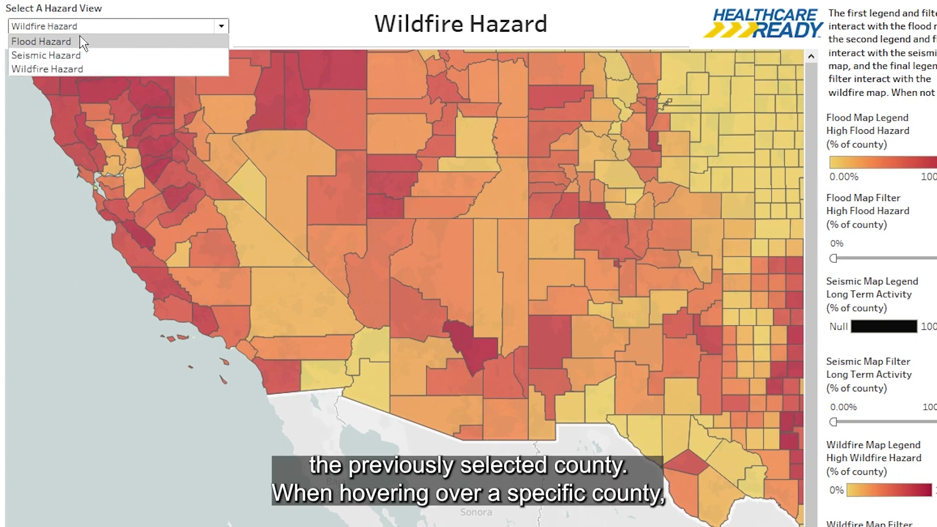
pyautogui.press('Escape')
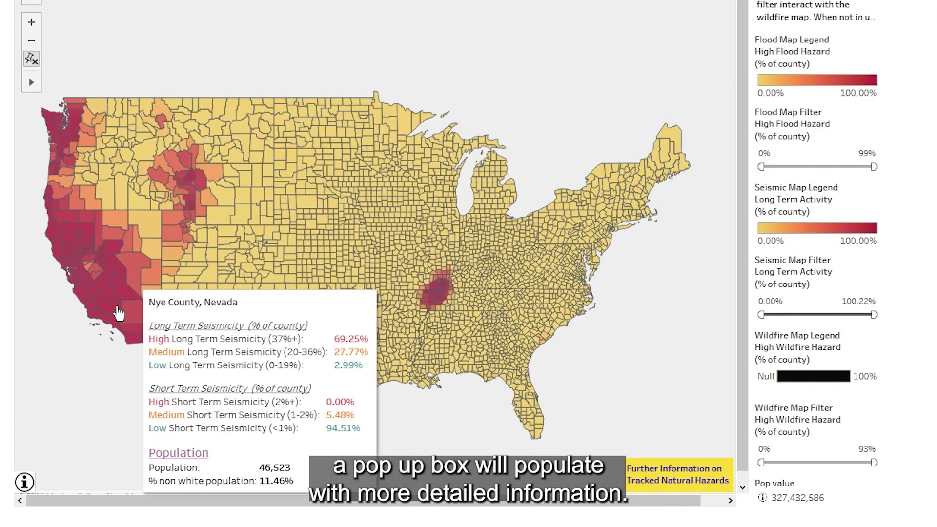
pyautogui.moveTo(117, 324)
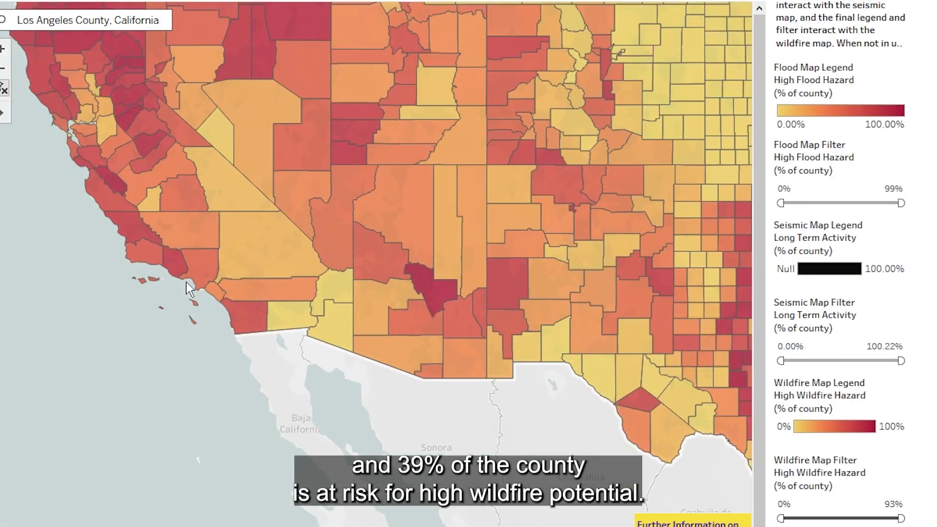
pyautogui.moveTo(201, 279)
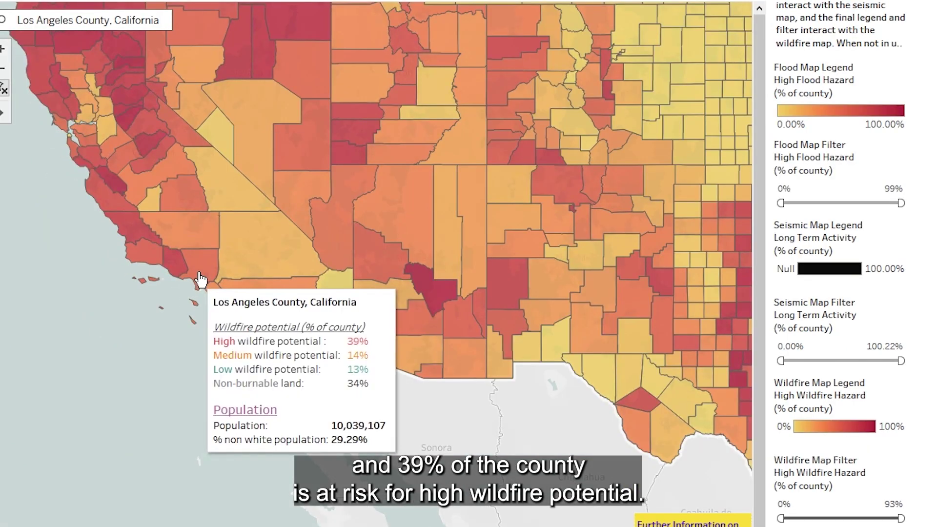
pyautogui.click(201, 279)
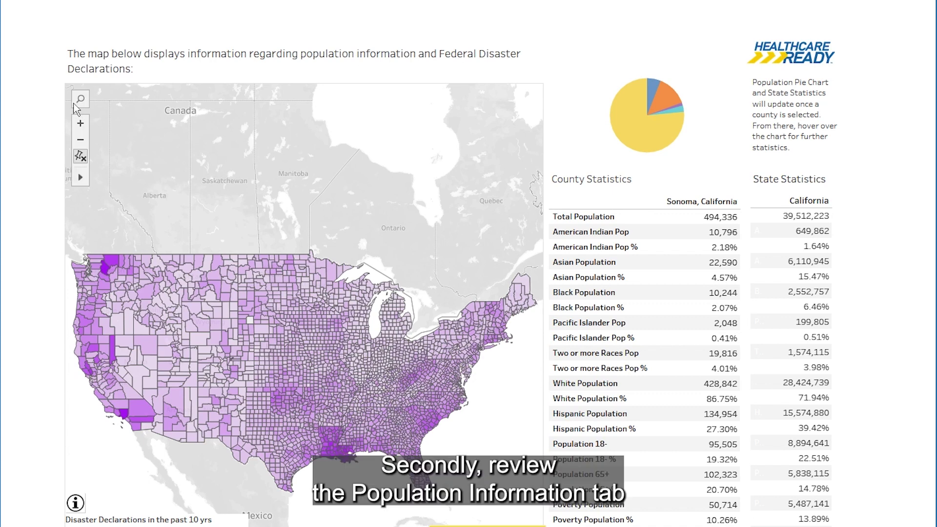
# - Search 'Los An' and jump to Los Angeles County on the population map
pyautogui.moveTo(86, 101)
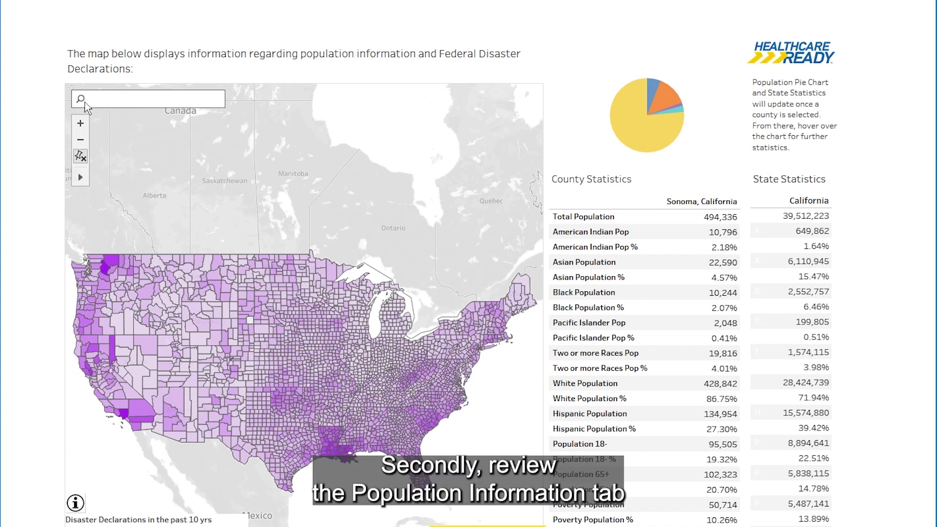
pyautogui.click(86, 103)
pyautogui.write('Los An')
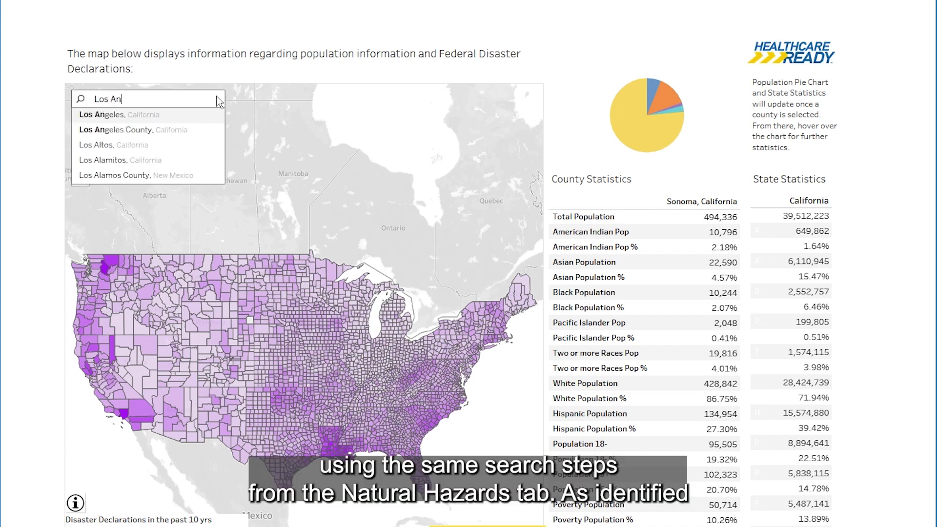
pyautogui.click(182, 129)
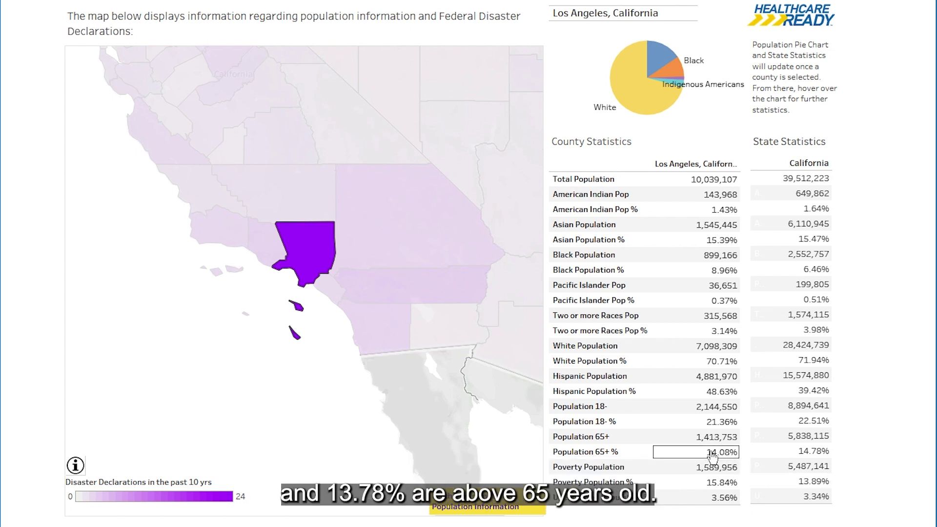
# - Reselect Los Angeles County to load its population statistics, then switch to Chronic Condition Prevalence
pyautogui.click(305, 251)
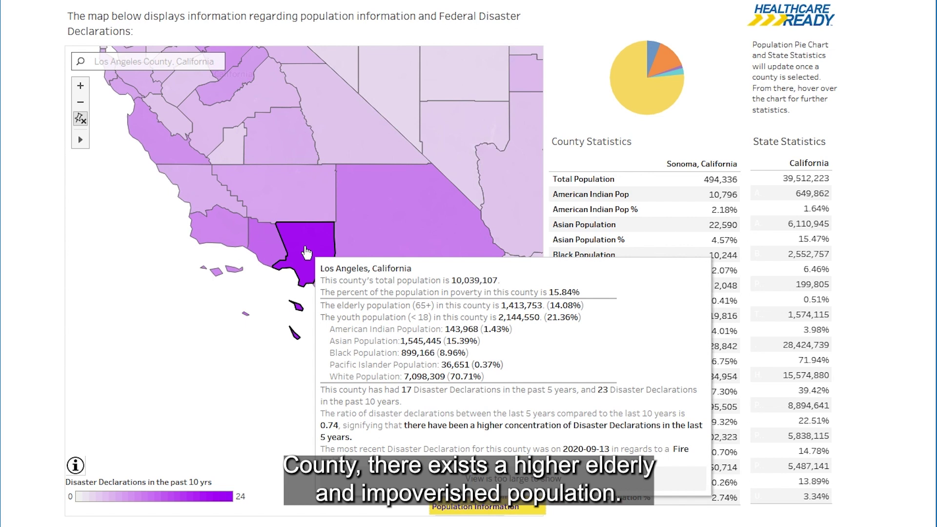
pyautogui.click(305, 251)
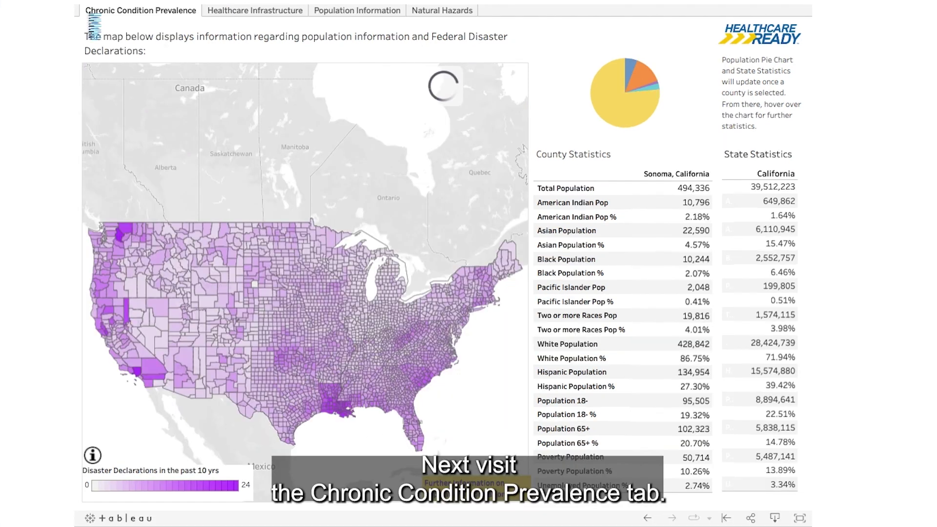
pyautogui.click(89, 14)
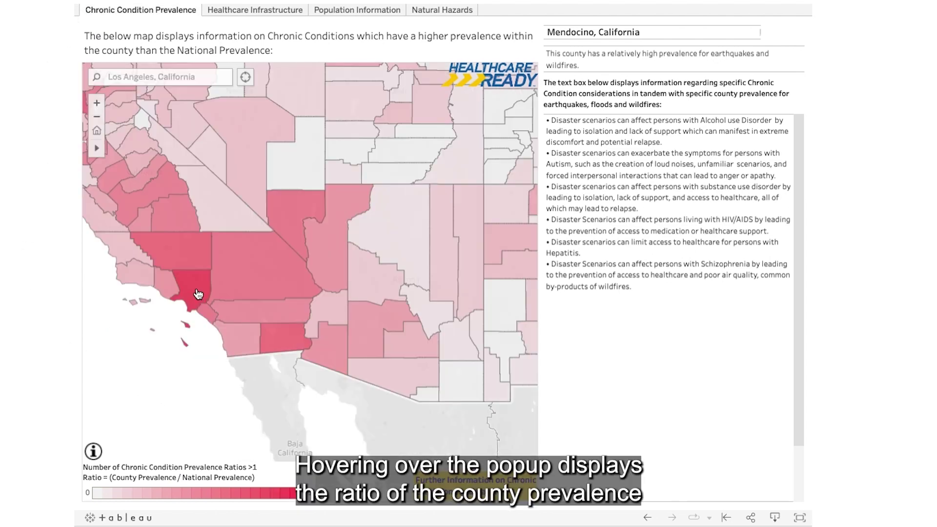
# - Select Los Angeles County to review its prevalence ratios, then open the Healthcare Infrastructure map
pyautogui.click(196, 292)
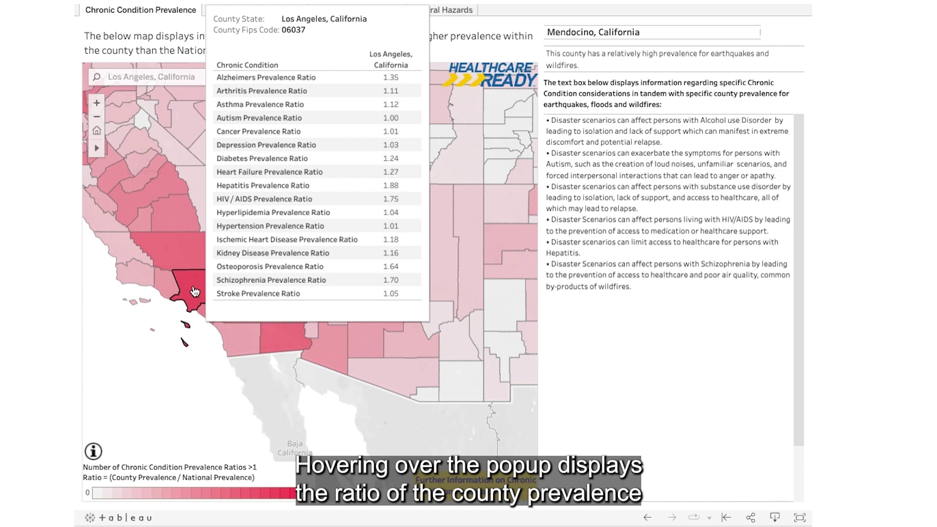
pyautogui.click(195, 291)
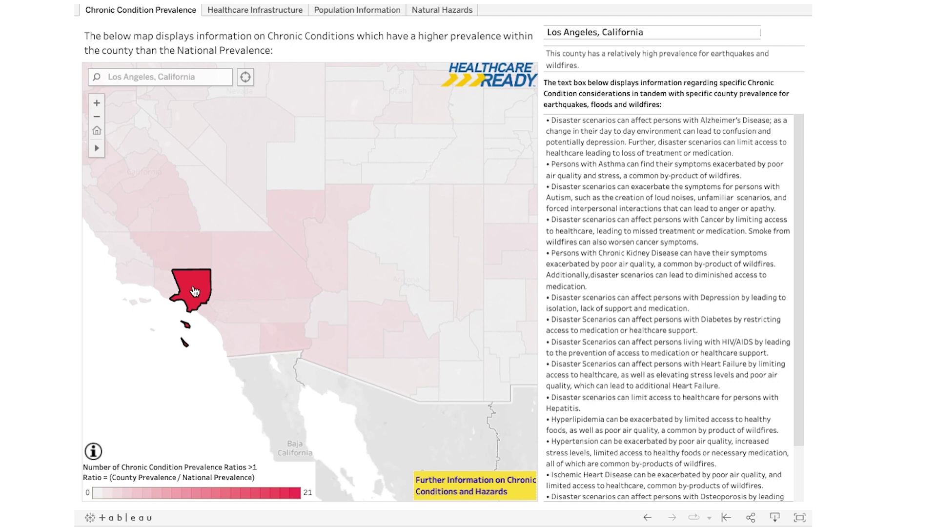
pyautogui.moveTo(196, 301)
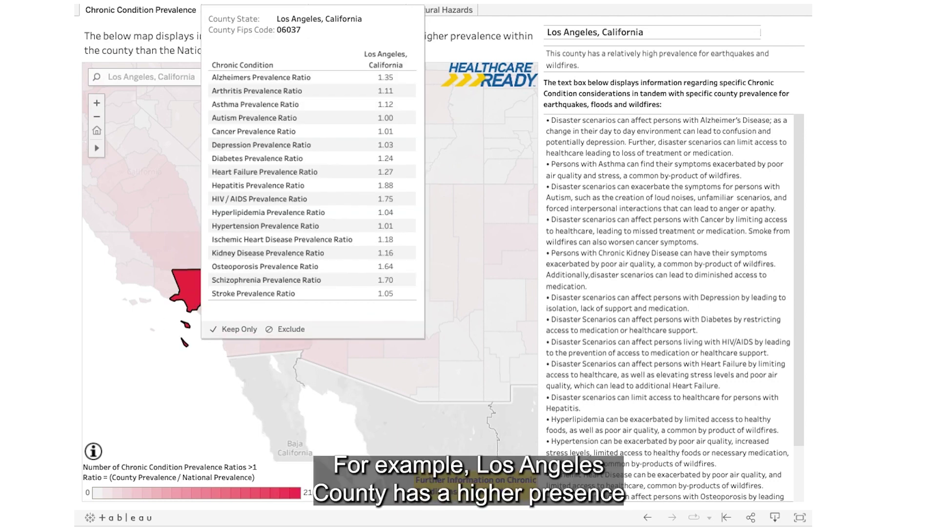
pyautogui.click(199, 296)
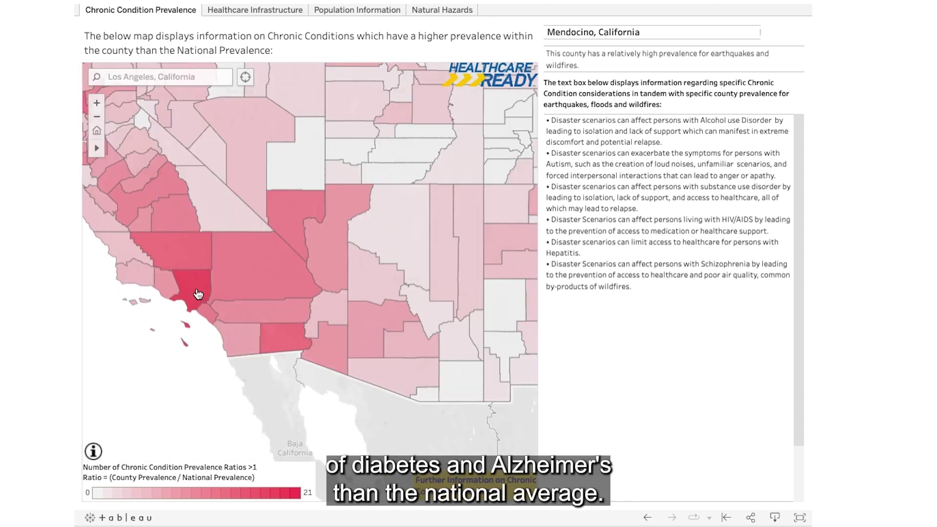
pyautogui.moveTo(195, 291)
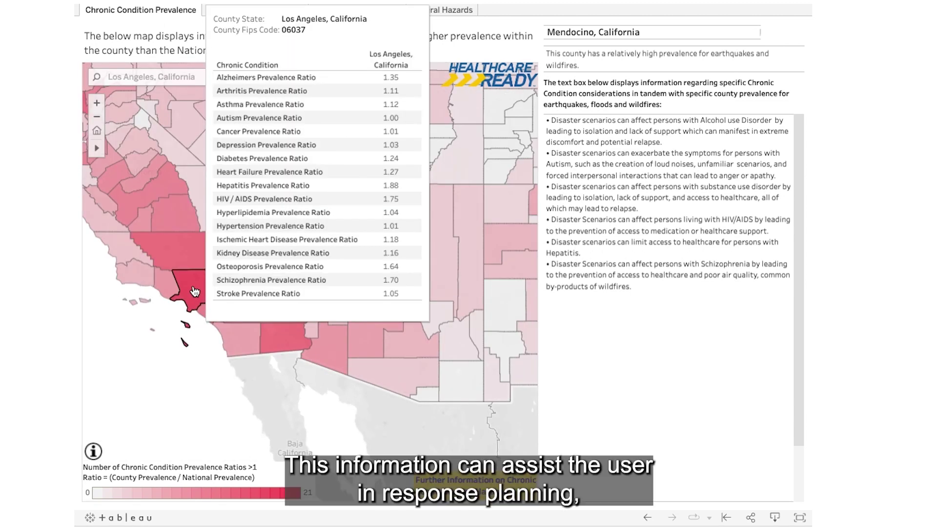
pyautogui.click(196, 292)
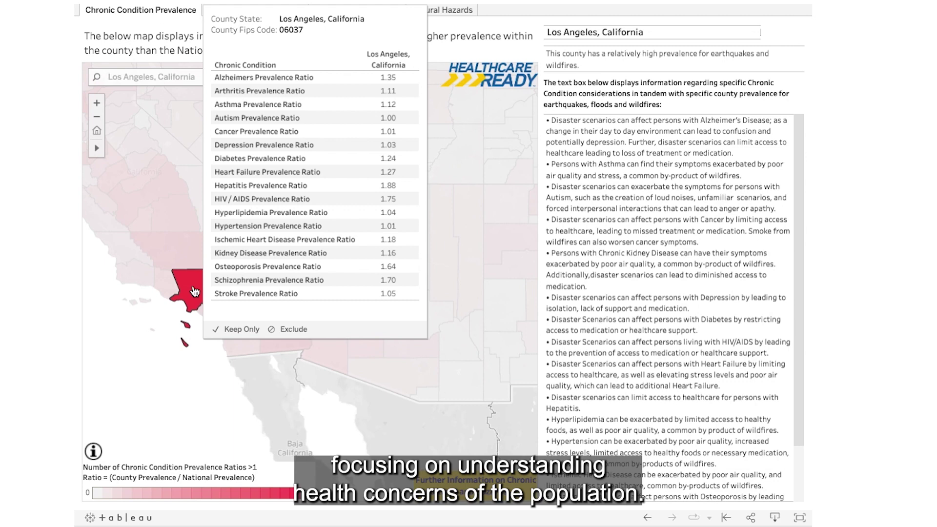
pyautogui.click(195, 292)
pyautogui.click(250, 11)
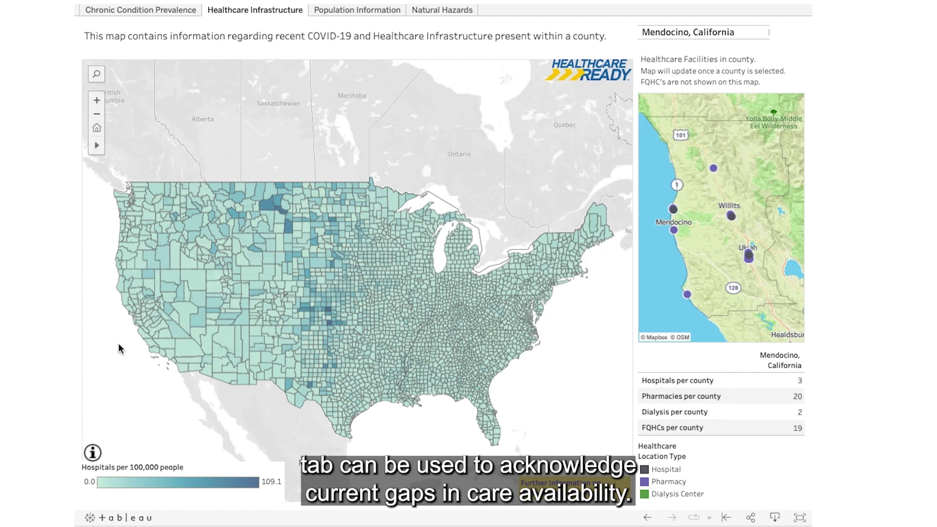
# - Select Los Angeles County's facilities, then search 'Kings Cou' and select Kings County to compare
pyautogui.click(169, 361)
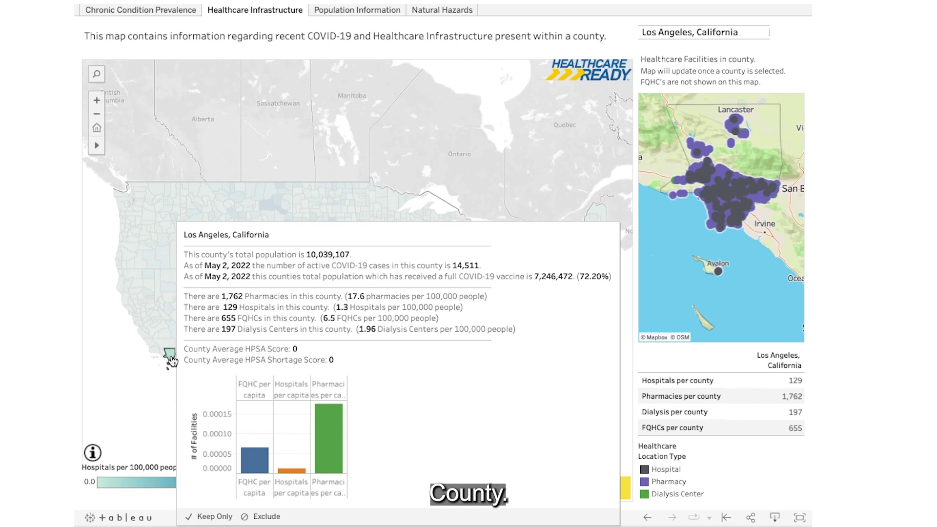
pyautogui.click(97, 76)
pyautogui.write('Kin')
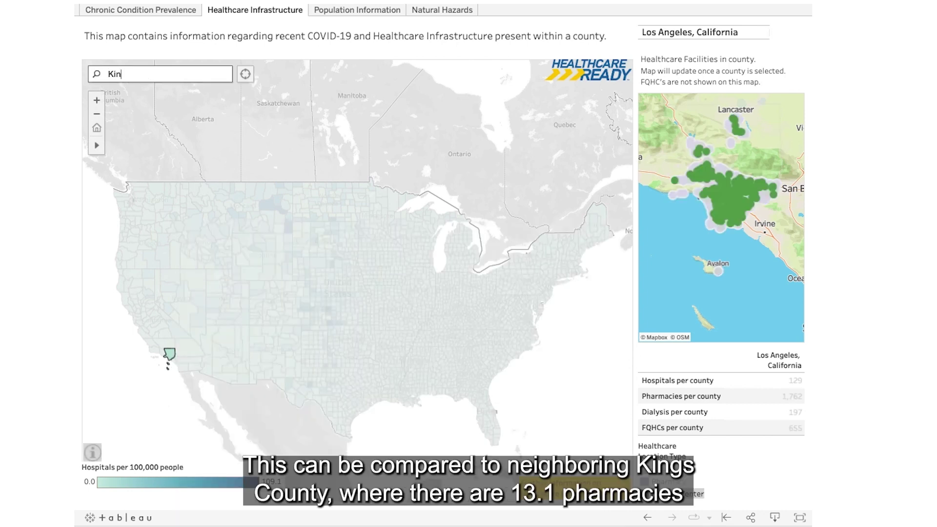
pyautogui.write('gs Cou')
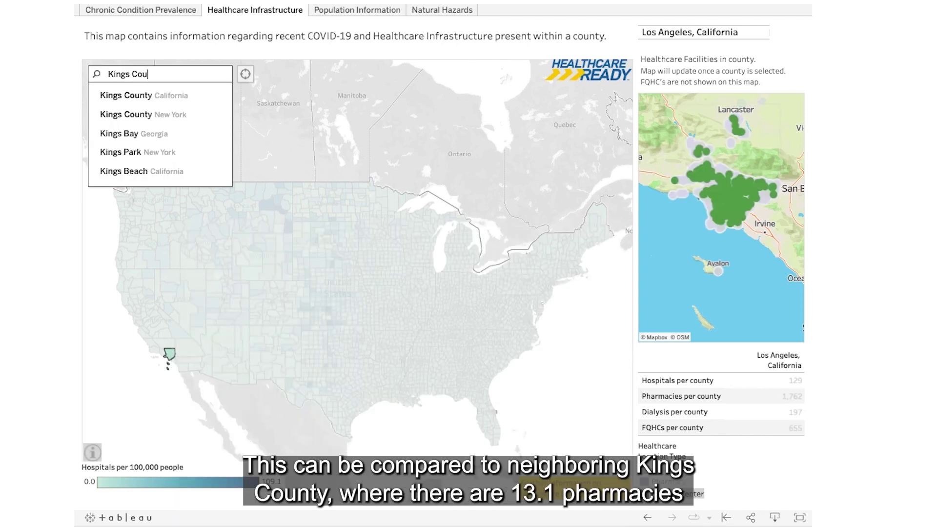
pyautogui.press('Return')
pyautogui.click(285, 325)
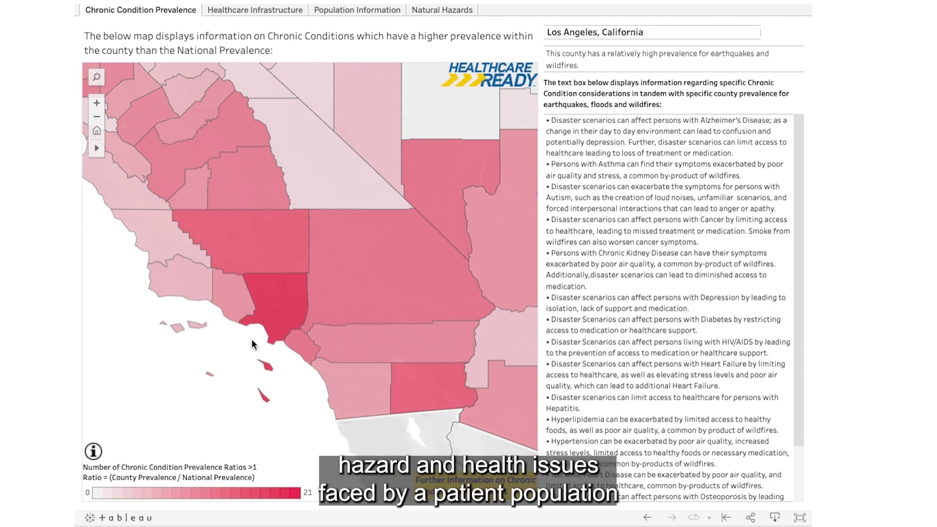
# - Review Los Angeles County's condition ratios on the map, then open the Natural Hazards view
pyautogui.moveTo(281, 326)
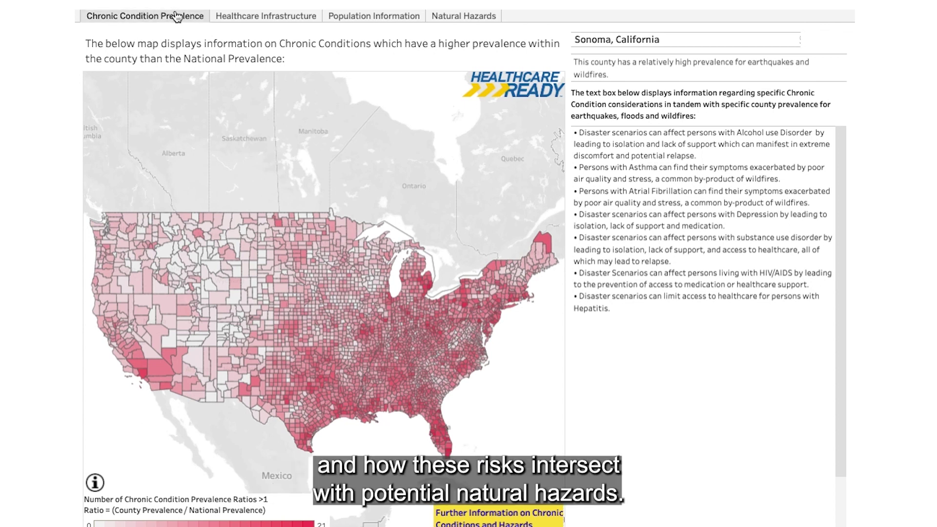
pyautogui.click(469, 17)
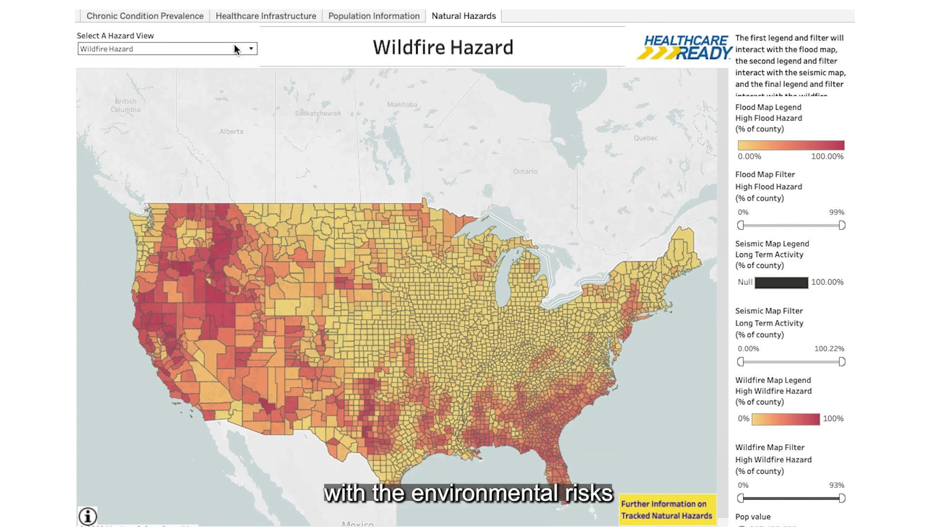
# - Show the Seismic Hazard map, then select and clear Benson County, North Dakota in Population Information
pyautogui.click(153, 49)
pyautogui.click(149, 75)
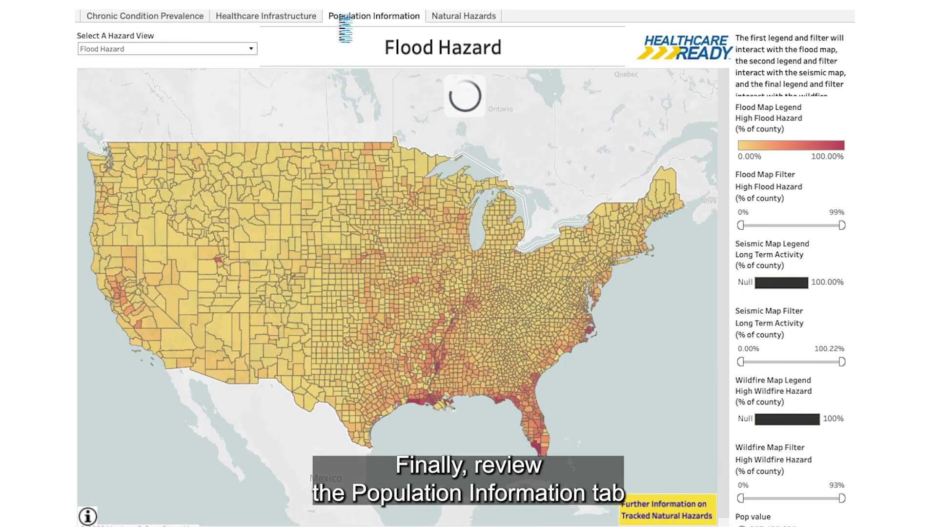
pyautogui.click(341, 19)
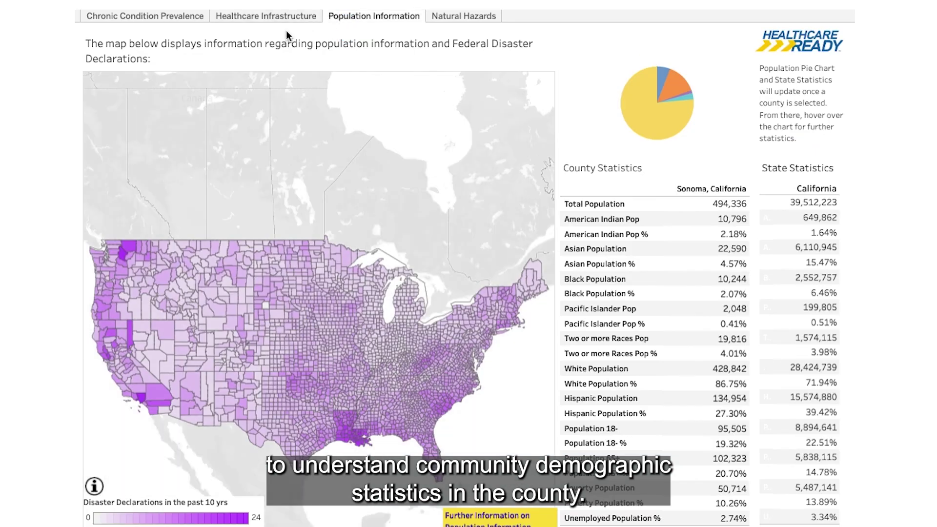
pyautogui.moveTo(298, 259)
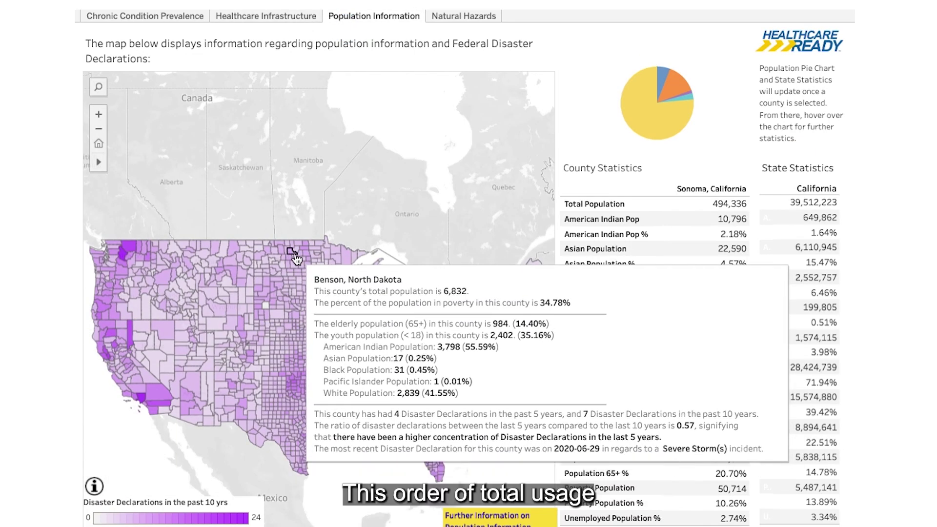
pyautogui.click(296, 258)
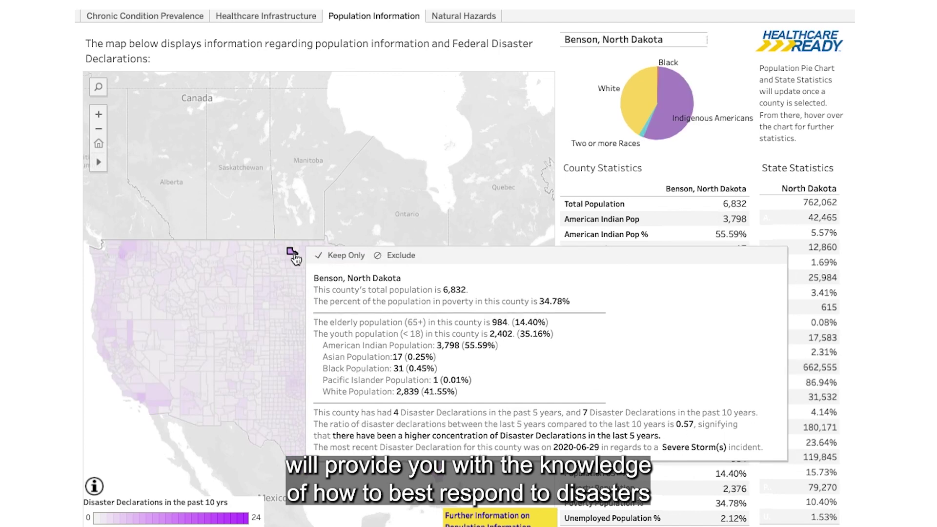
pyautogui.click(282, 199)
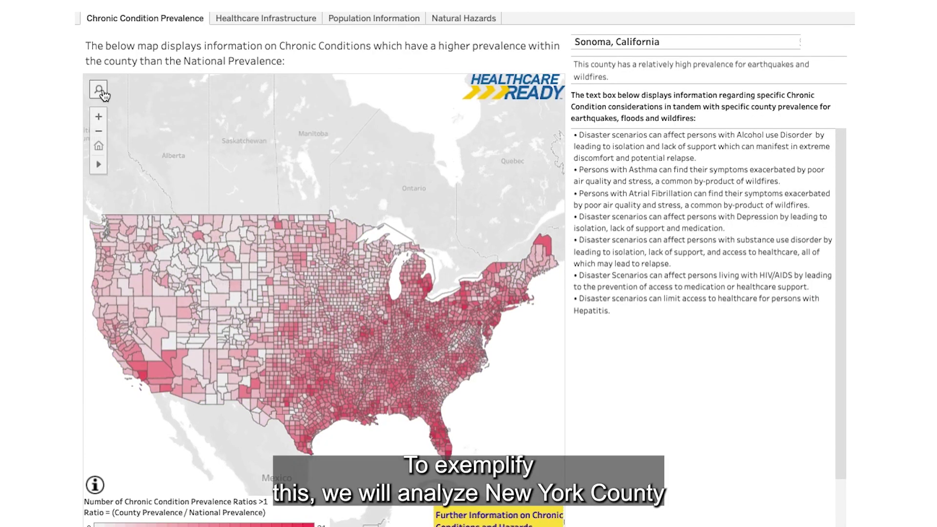
# - Search 'New York', zoom to New York, New York, and select New York County
pyautogui.click(100, 91)
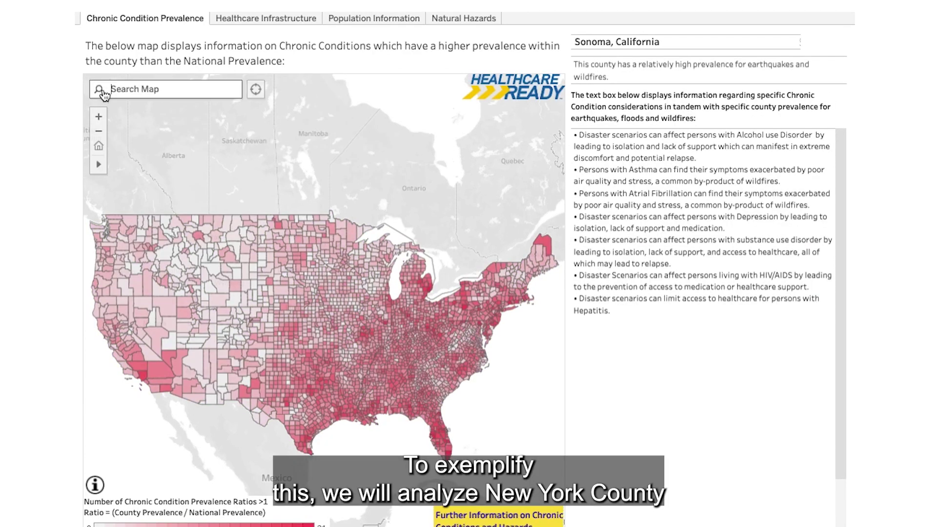
pyautogui.write('New York')
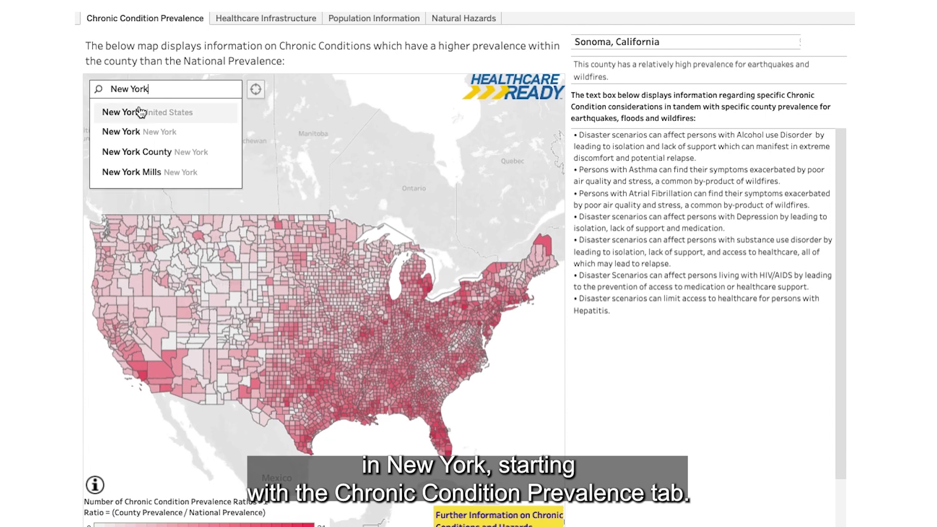
pyautogui.click(151, 133)
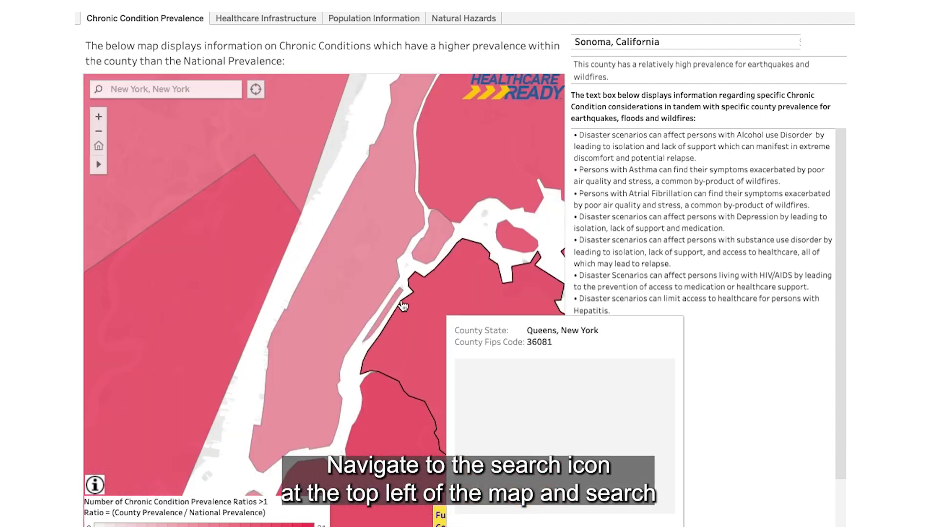
pyautogui.moveTo(349, 299)
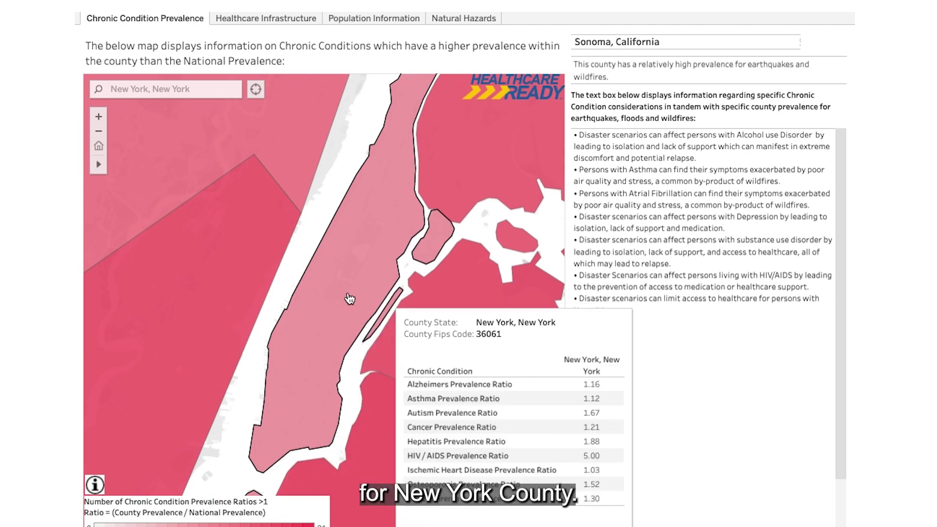
pyautogui.scroll(-3, 349, 298)
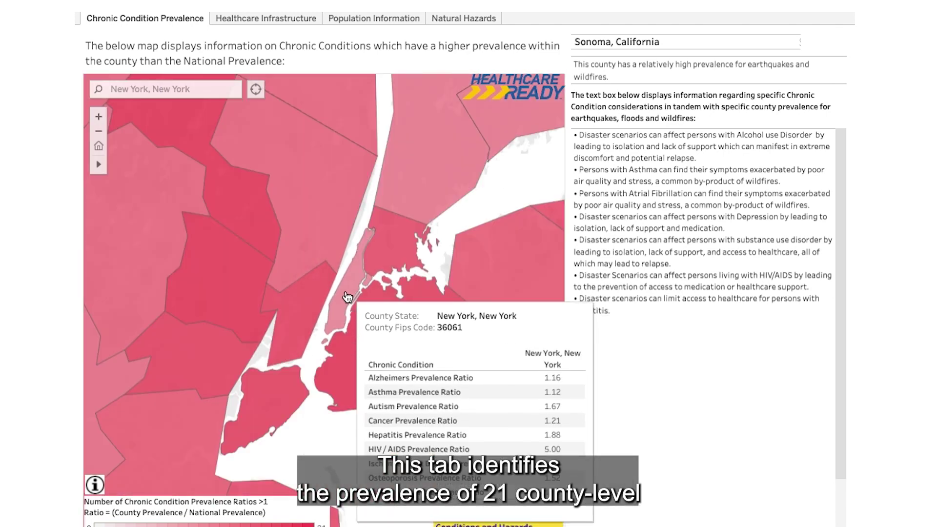
pyautogui.scroll(-3, 348, 297)
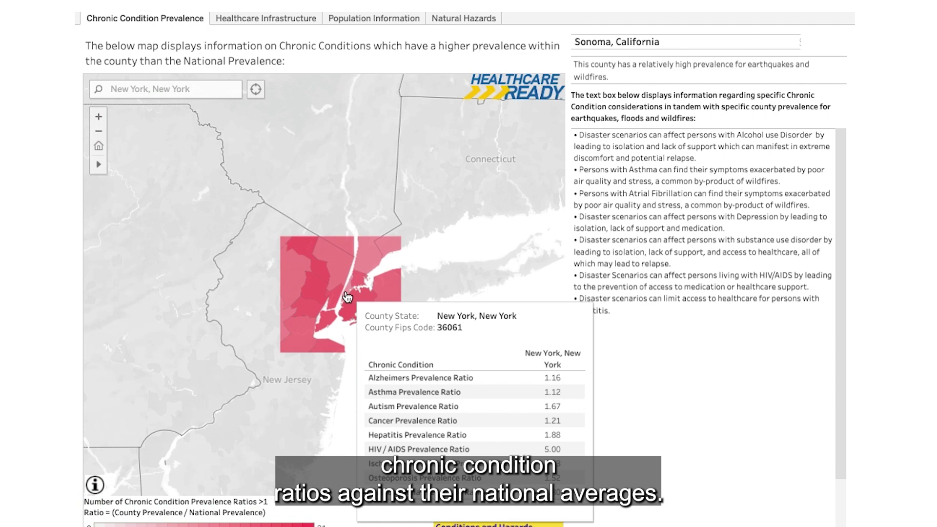
pyautogui.click(348, 297)
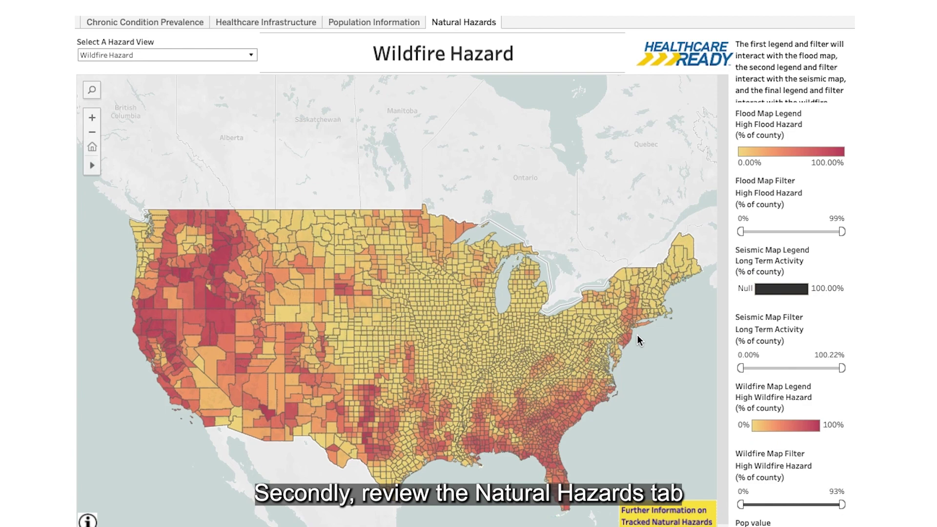
# - Switch the Natural Hazards map to the Flood Hazard view
pyautogui.scroll(1, 640, 332)
pyautogui.scroll(3, 639, 331)
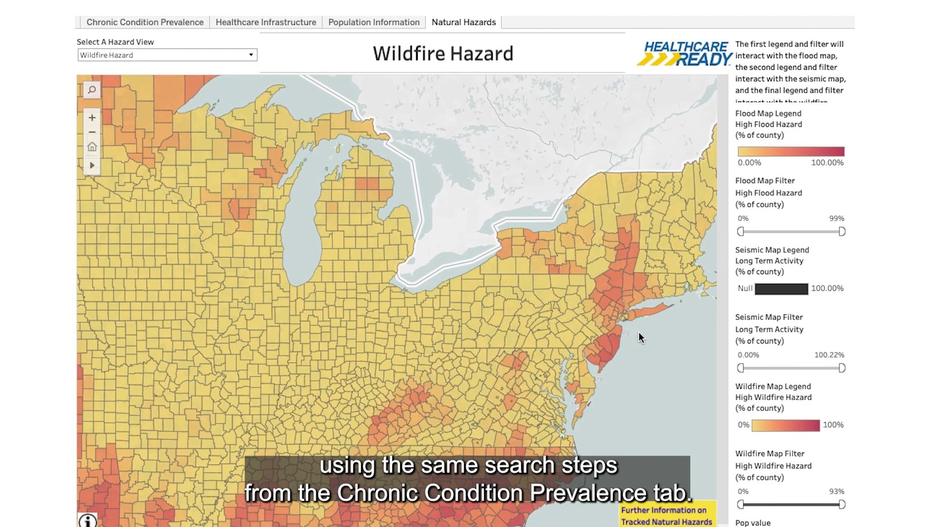
pyautogui.scroll(3, 639, 330)
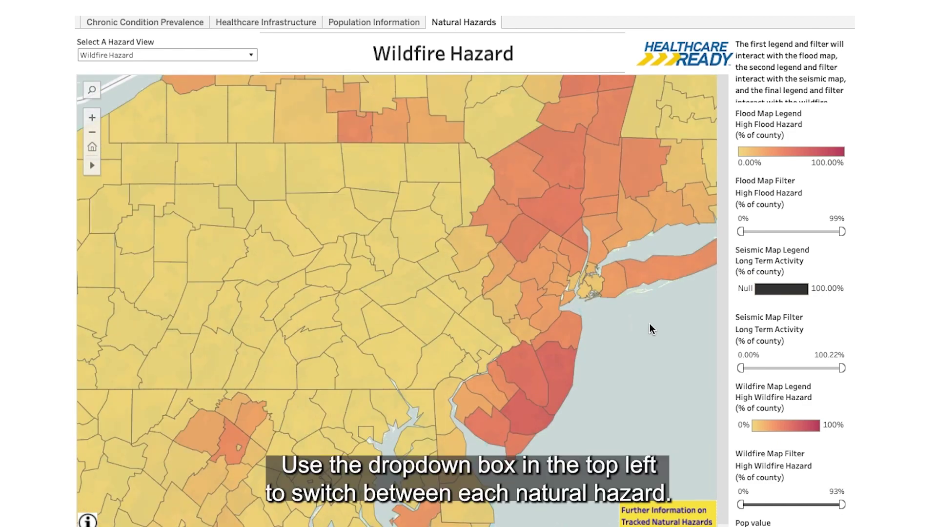
pyautogui.scroll(3, 651, 329)
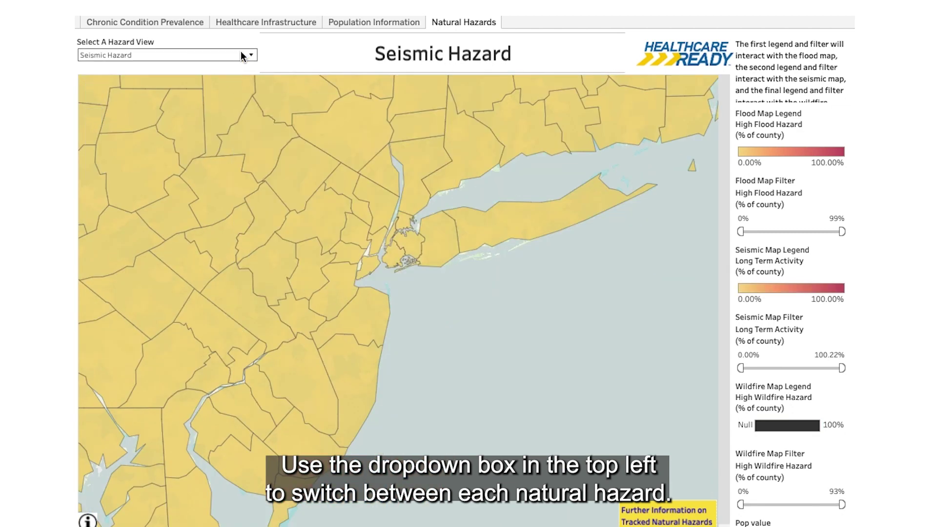
pyautogui.click(240, 56)
pyautogui.click(236, 67)
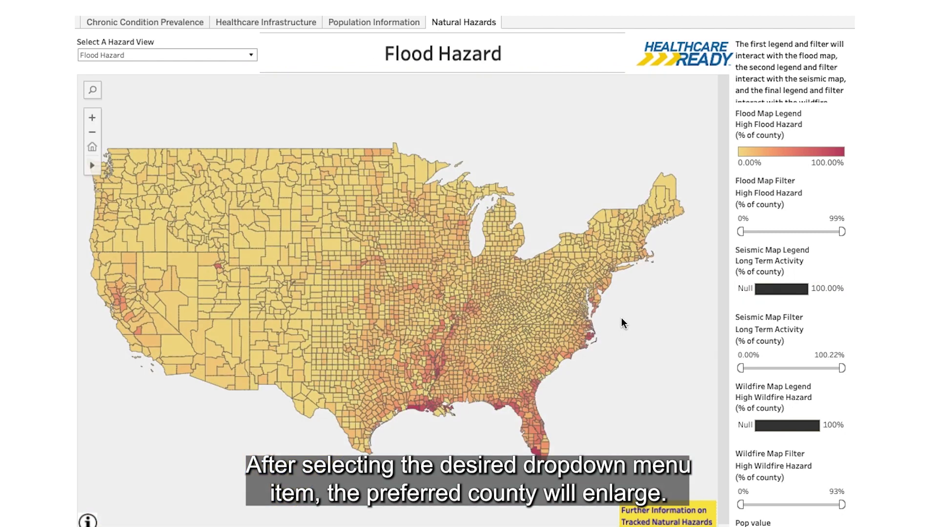
# - Locate New York, New York on the flood map and bring Manhattan into view
pyautogui.click(92, 90)
pyautogui.write('New York')
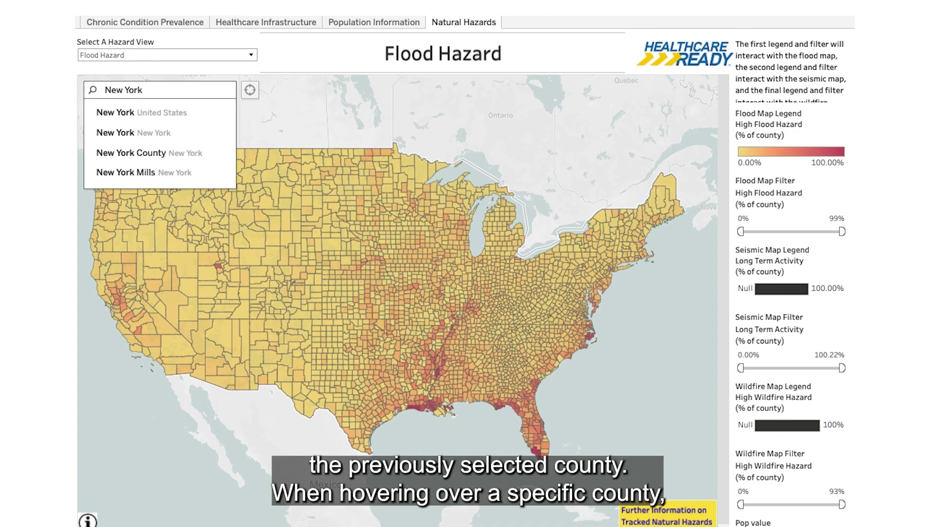
pyautogui.click(133, 132)
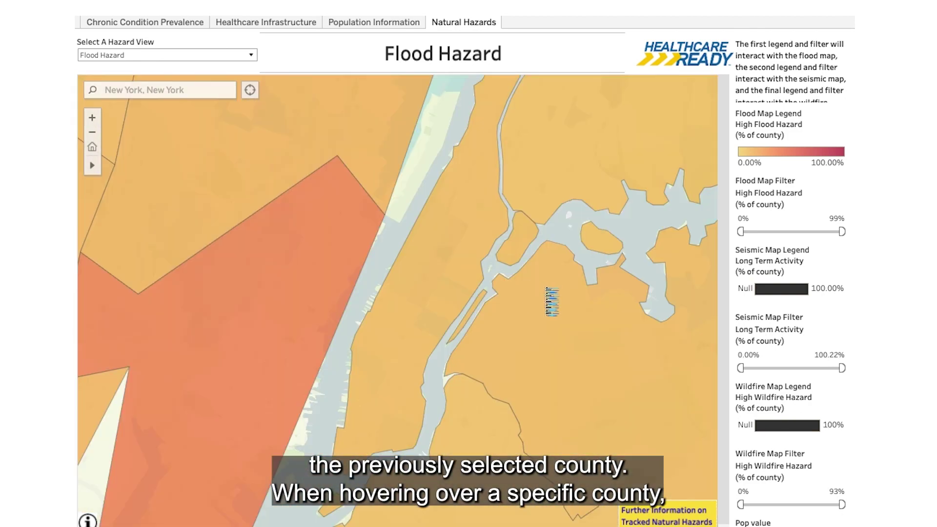
pyautogui.moveTo(546, 293)
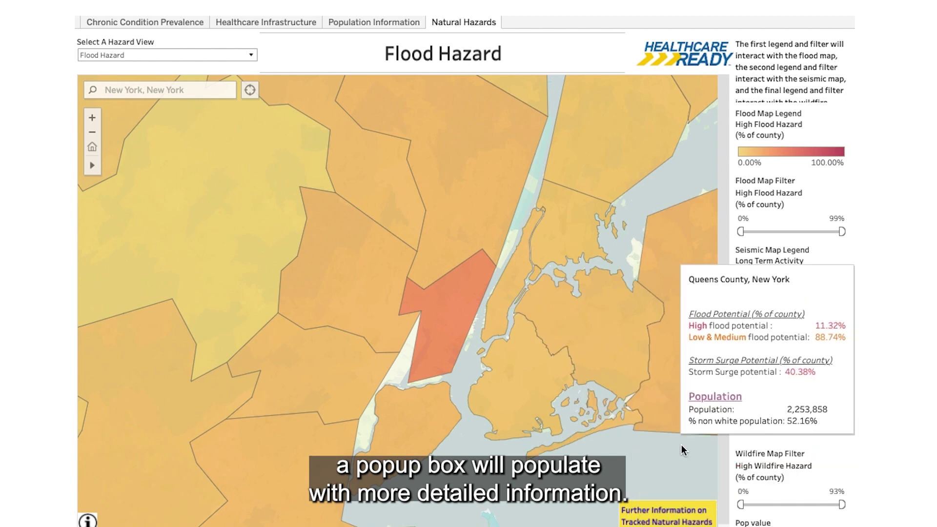
pyautogui.scroll(-2, 668, 454)
pyautogui.moveTo(666, 454); pyautogui.dragTo(529, 391)
pyautogui.moveTo(448, 301)
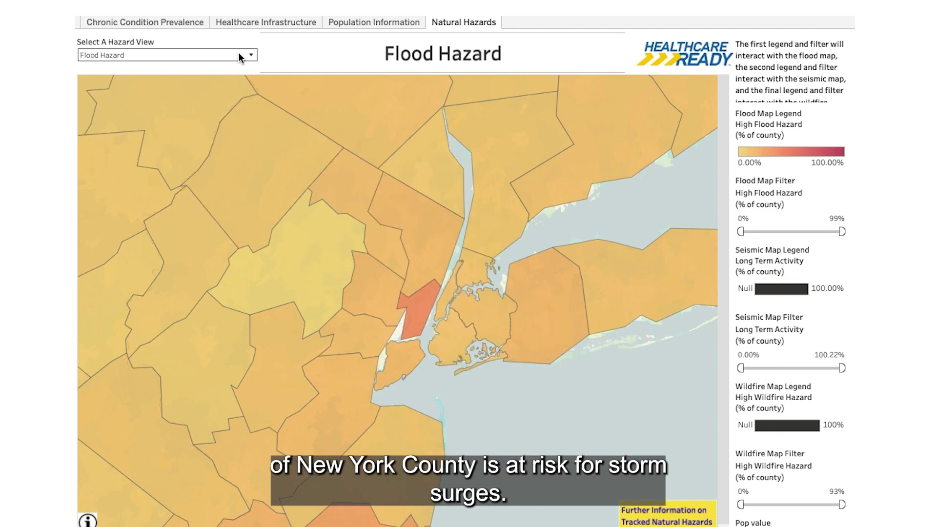
# - Change the hazard view to Wildfire Hazard
pyautogui.click(238, 54)
pyautogui.click(219, 94)
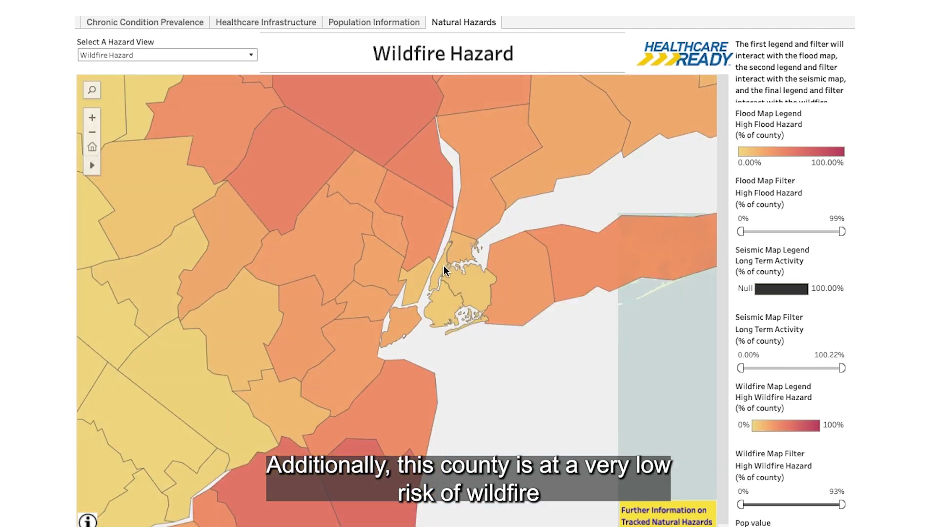
pyautogui.moveTo(444, 272)
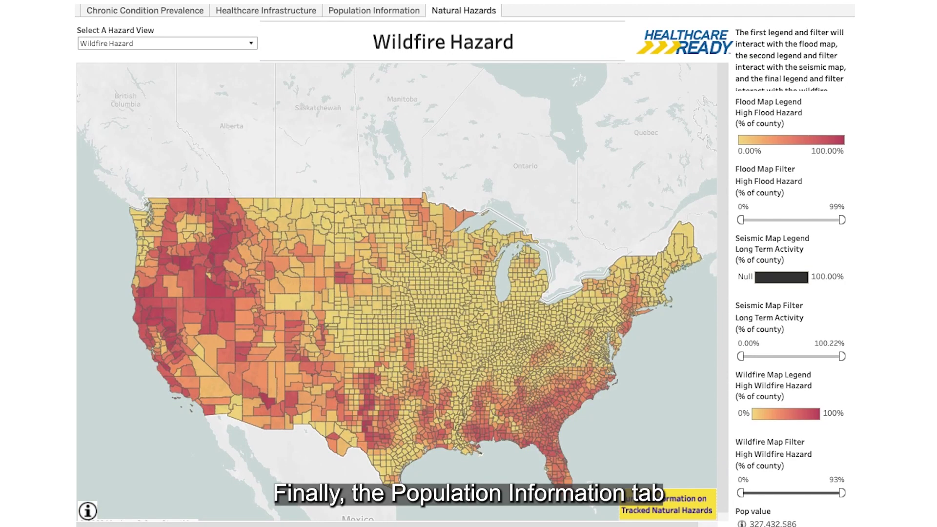
# - Go to the Population Information map and deselect New York County
pyautogui.click(351, 11)
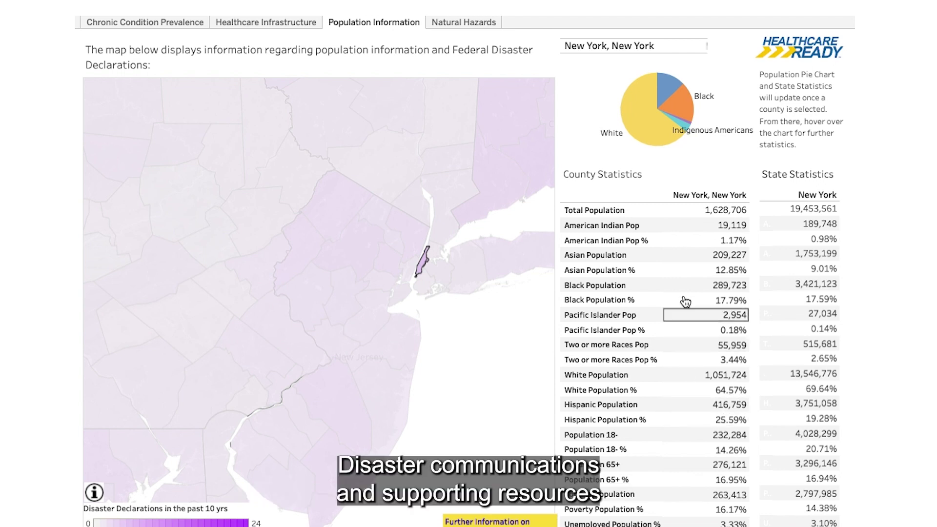
pyautogui.moveTo(661, 104)
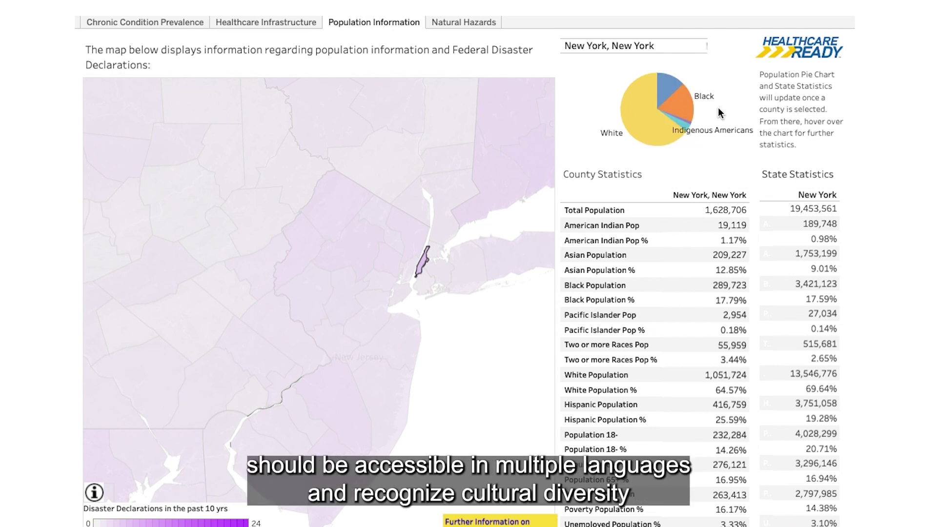
pyautogui.scroll(-1, 453, 321)
pyautogui.click(453, 321)
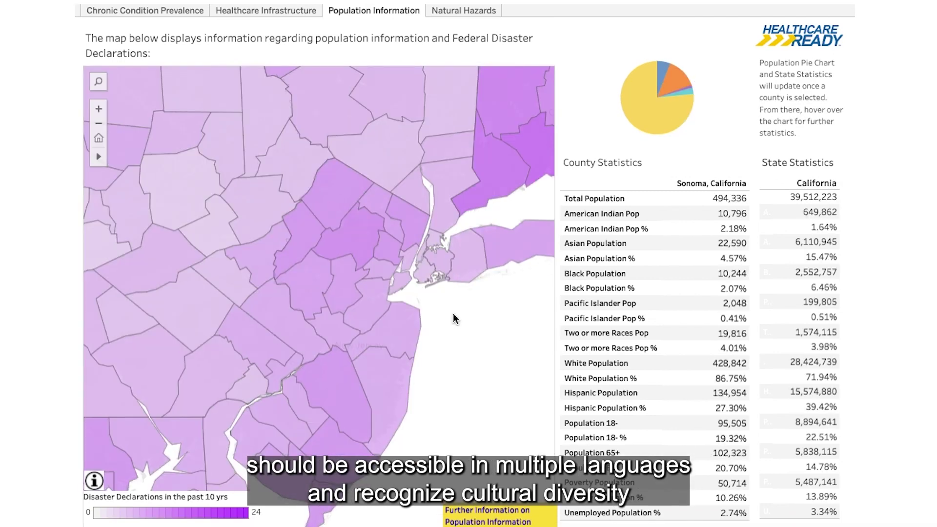
pyautogui.moveTo(423, 258)
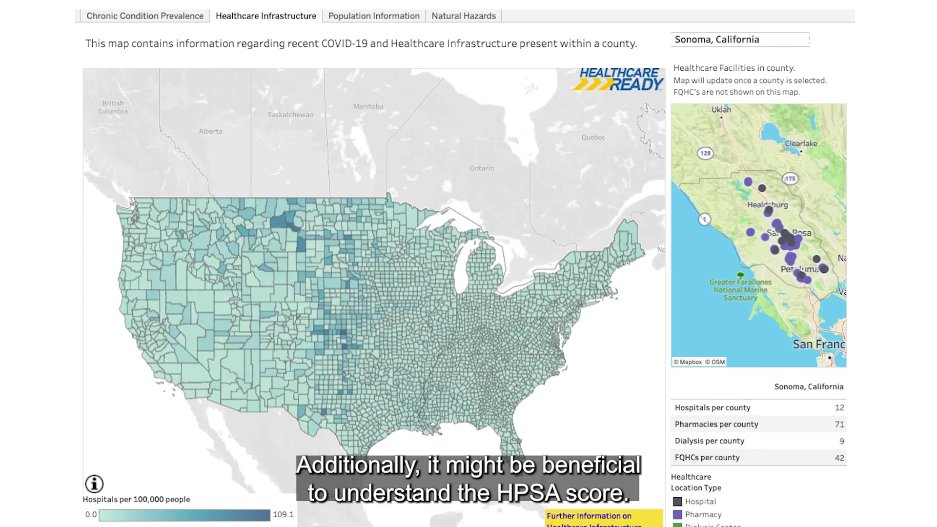
# - Search 'New' and select New York County to see its facilities and 8.001 HPSA score
pyautogui.click(99, 84)
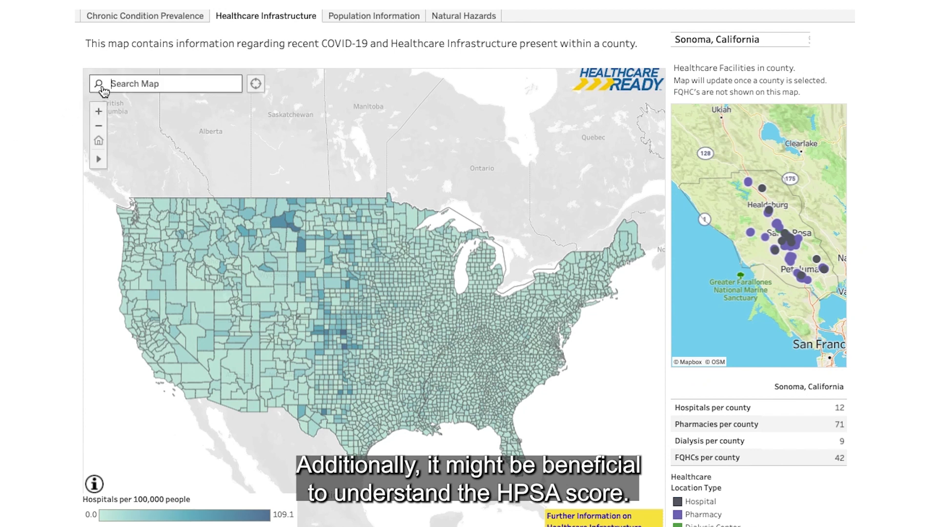
pyautogui.write('New')
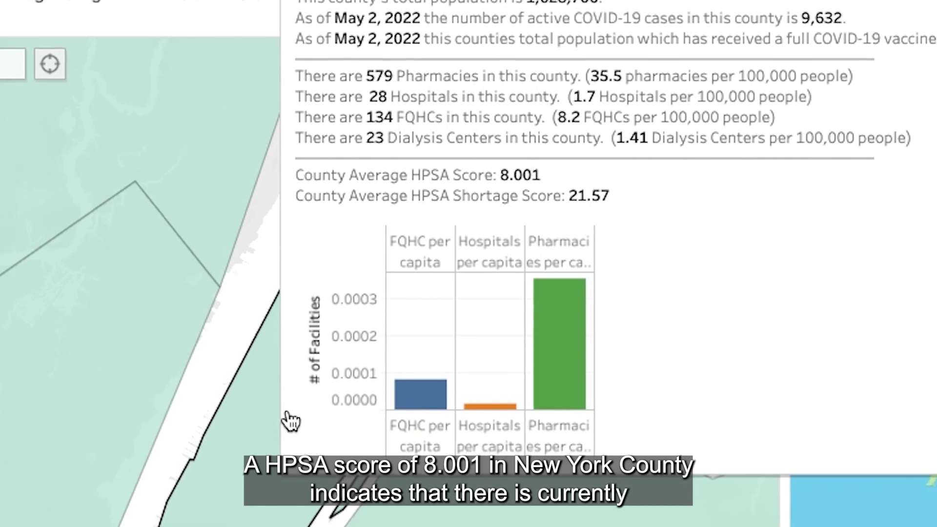
pyautogui.click(288, 414)
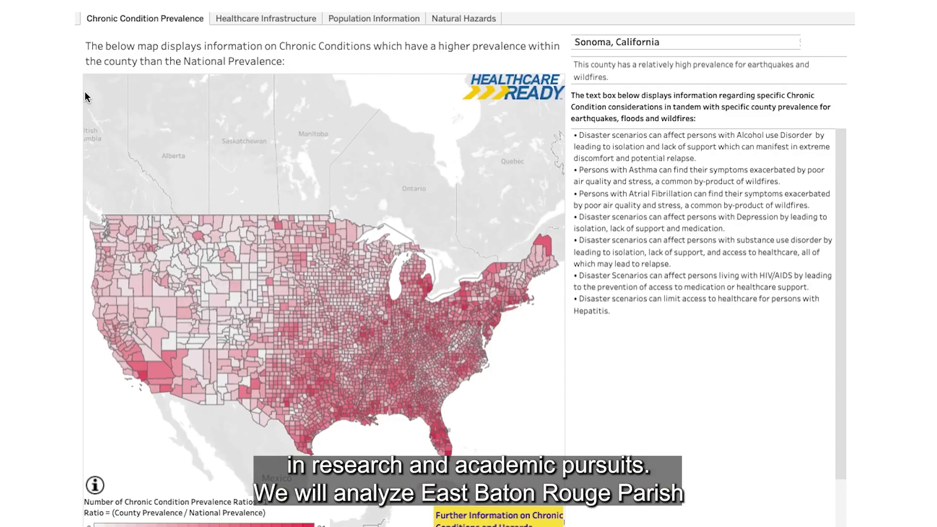
# - Jump the map to East Baton Rouge and zoom out two levels to show neighbouring parishes
pyautogui.write('Eas')
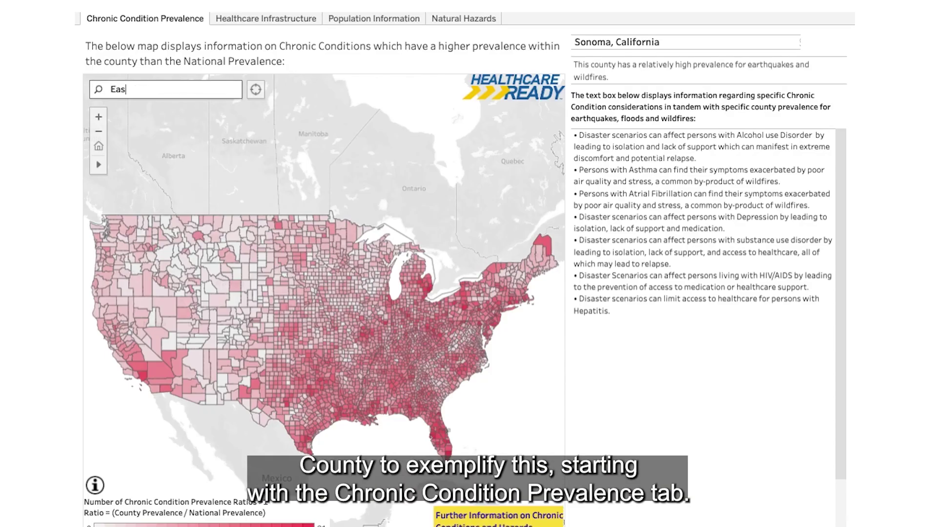
pyautogui.write('t Bat')
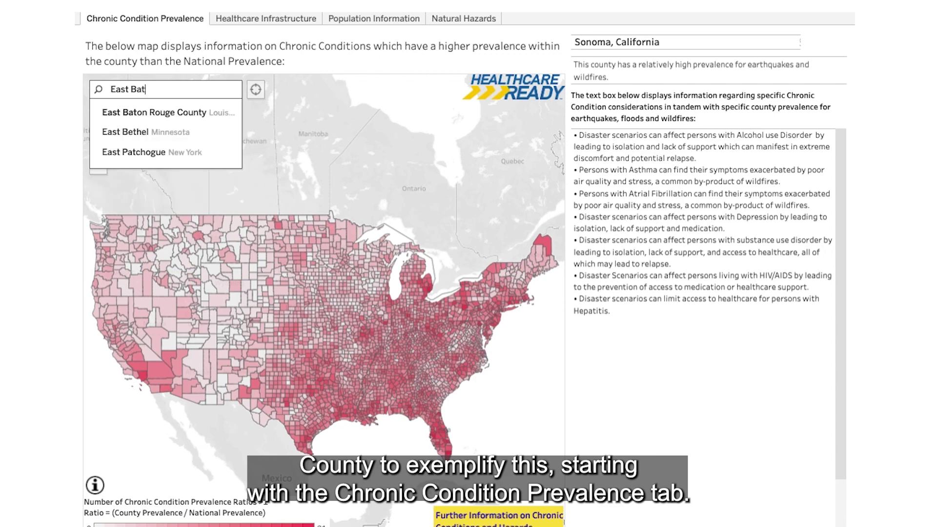
pyautogui.click(140, 111)
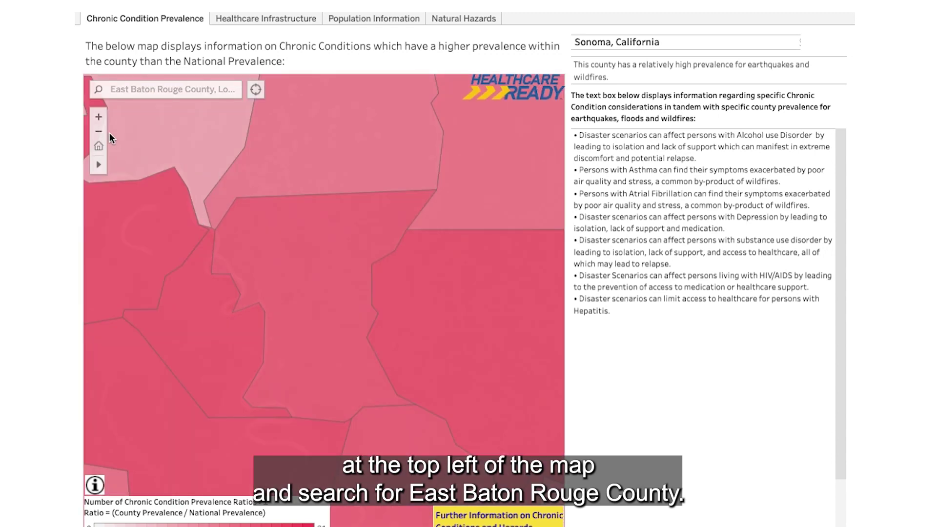
pyautogui.click(98, 131)
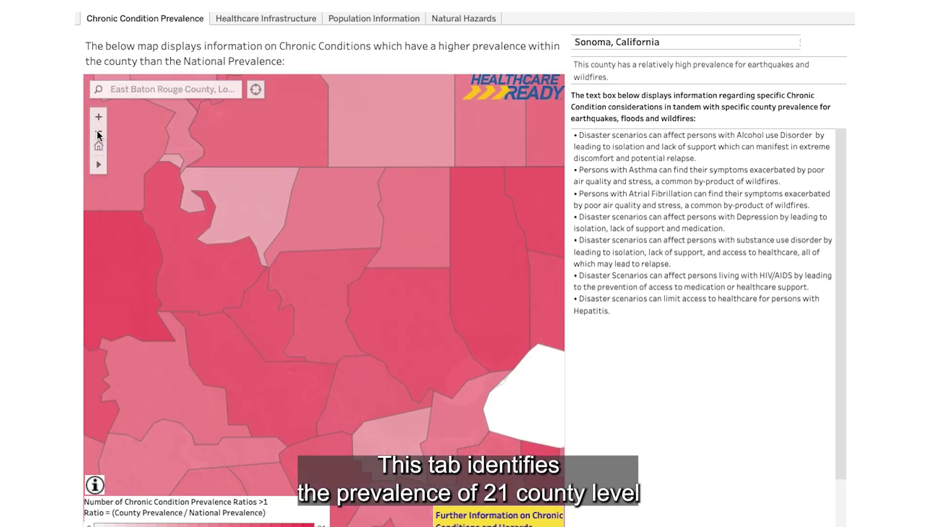
pyautogui.click(98, 132)
pyautogui.moveTo(321, 303)
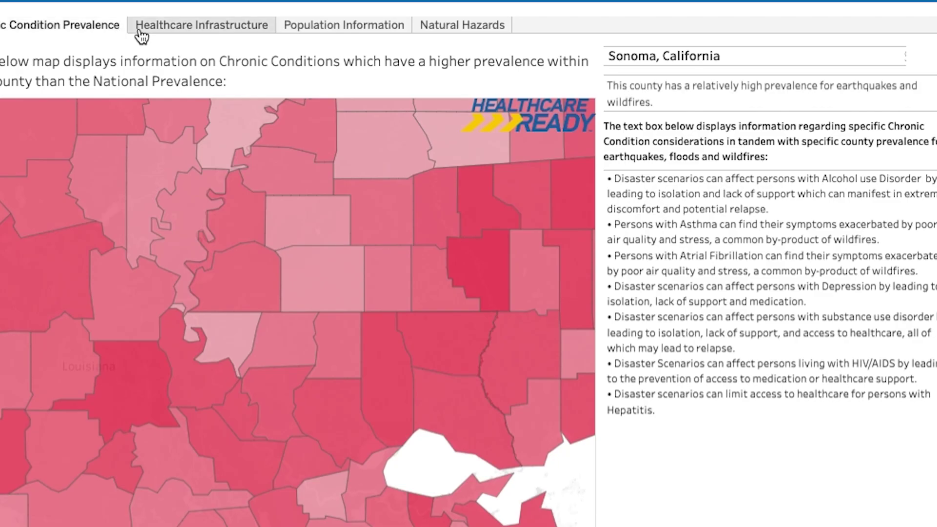
# - Review East Baton Rouge's healthcare infrastructure, then view its Population Information details
pyautogui.click(263, 18)
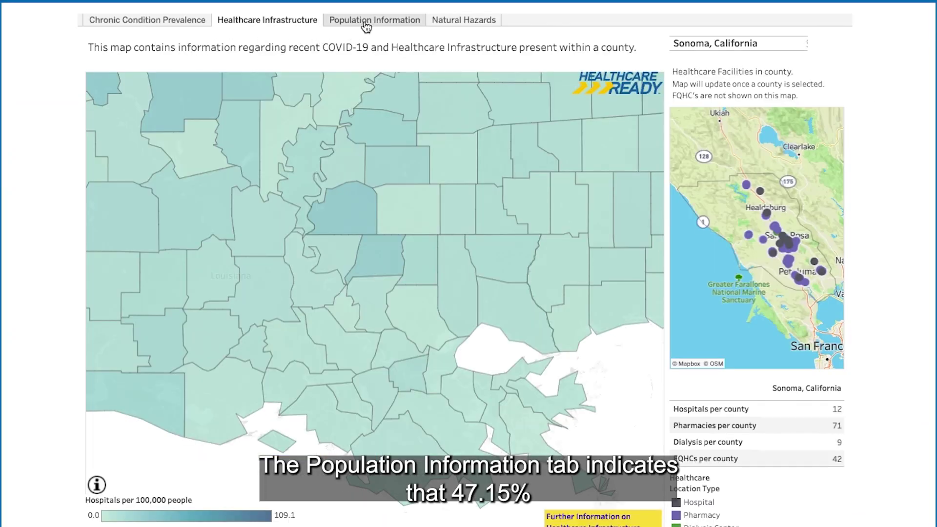
pyautogui.click(366, 22)
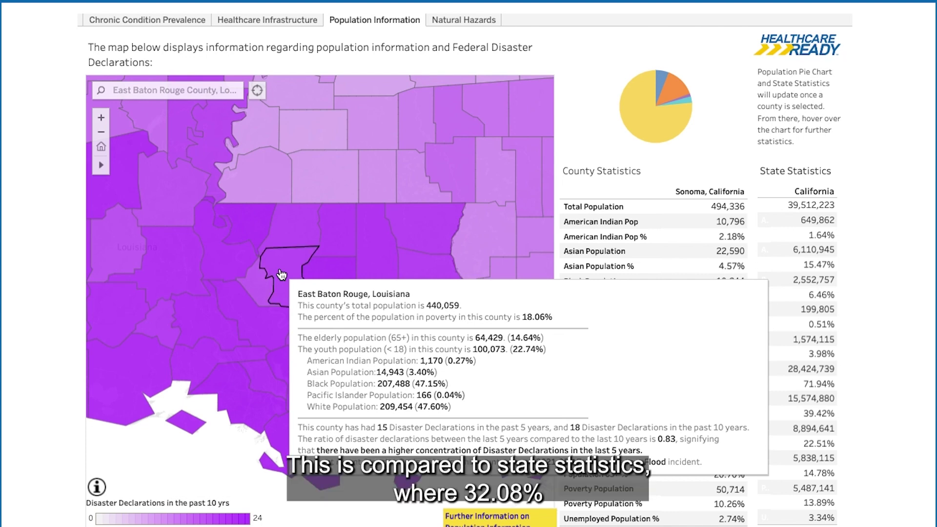
# - Select East Baton Rouge so the tables show 440,059 people beside Louisiana's 4,648,794
pyautogui.click(282, 274)
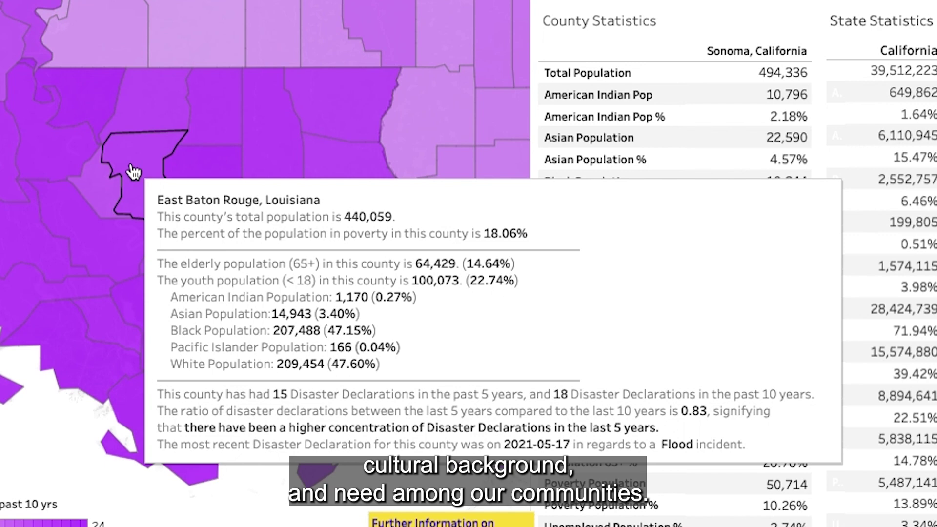
pyautogui.click(132, 167)
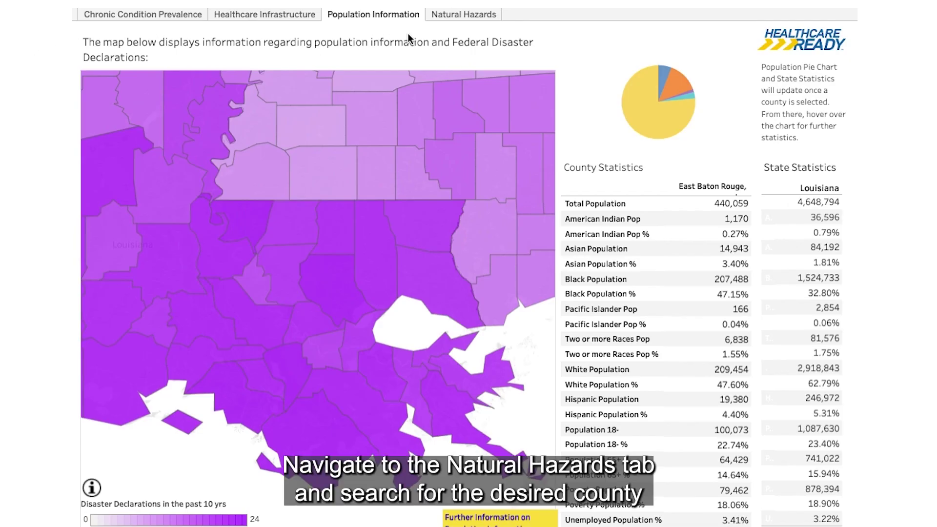
# - On the Natural Hazards map, search and jump to East Baton Rouge Parish
pyautogui.click(461, 18)
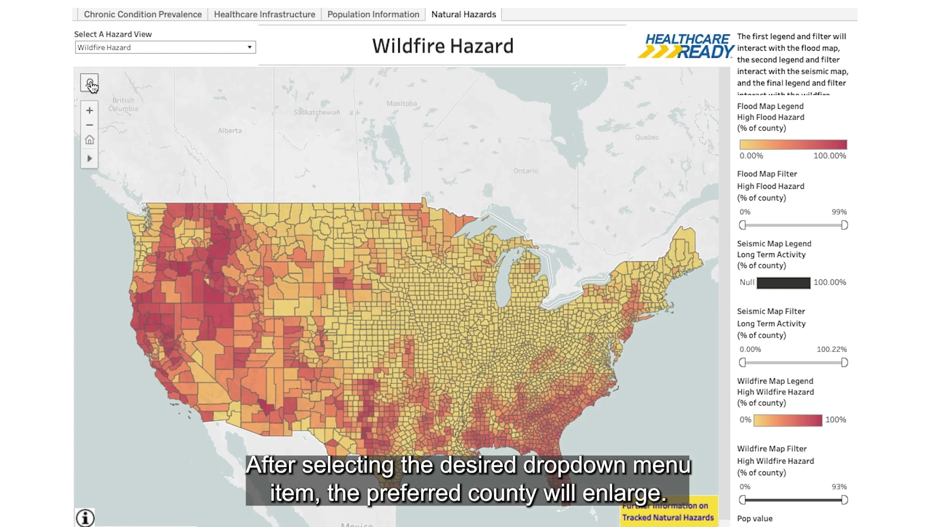
pyautogui.click(90, 84)
pyautogui.write('East')
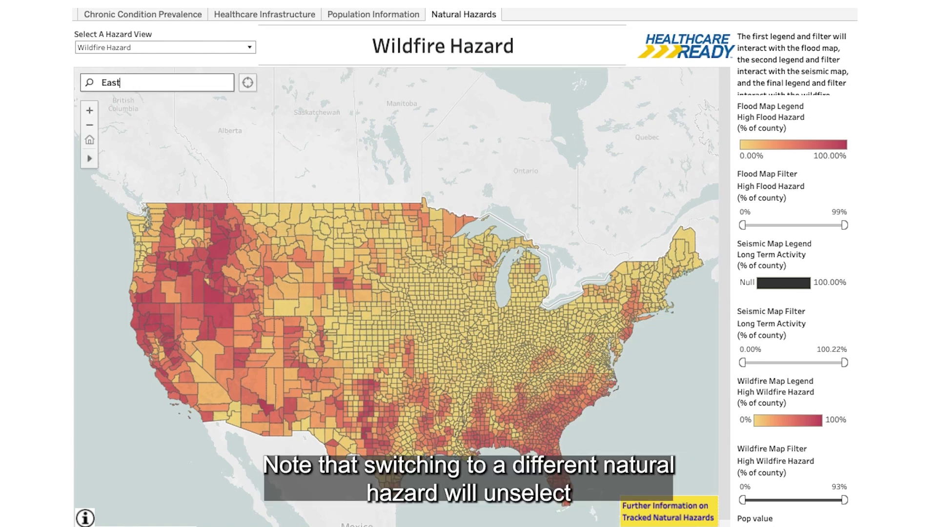
pyautogui.write(' Ba')
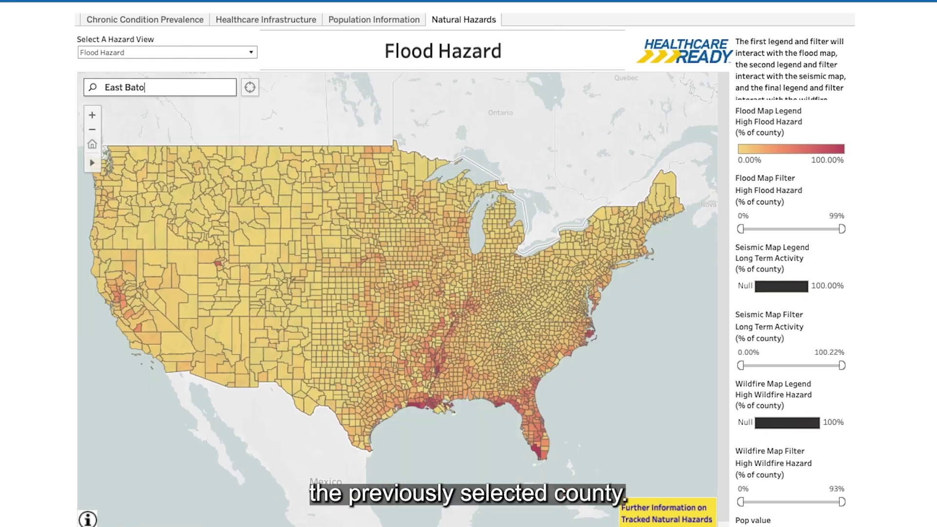
pyautogui.write('n')
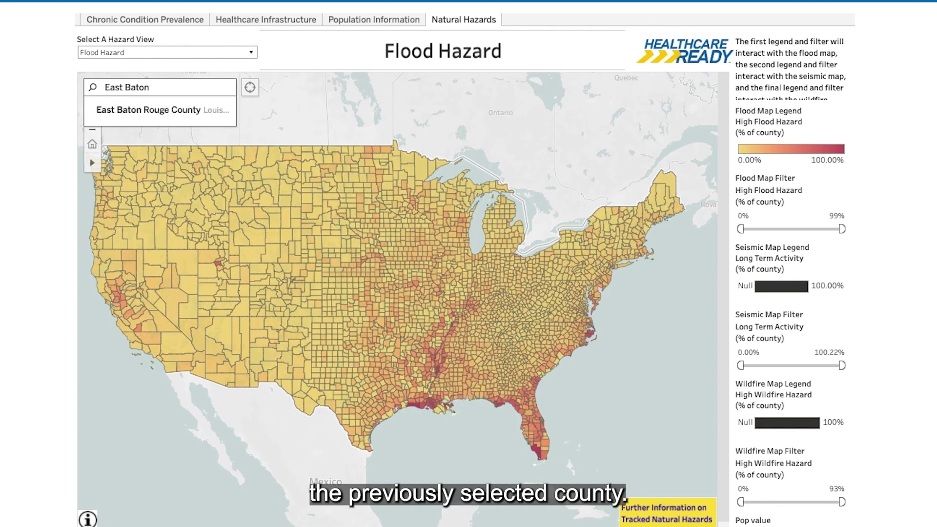
pyautogui.click(115, 107)
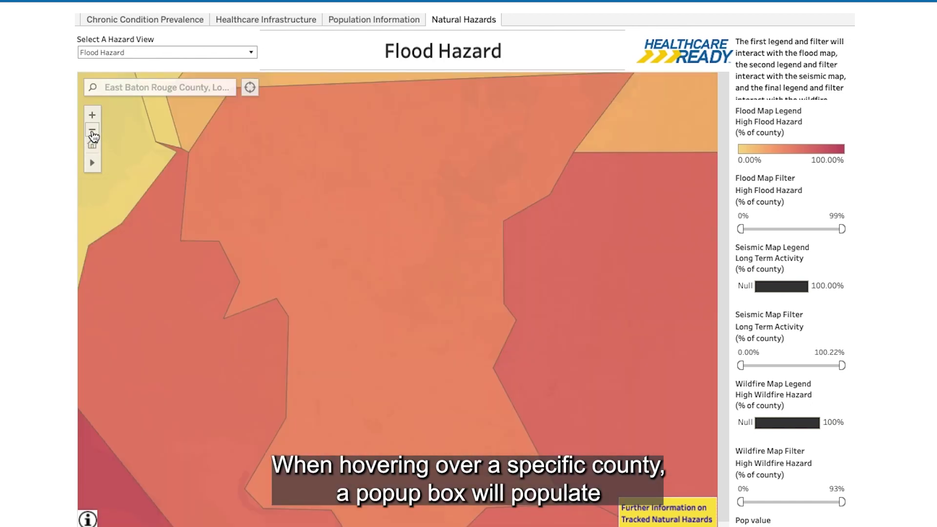
# - Zoom out three levels to show the parish's 44.21% flood and 15.37% storm surge potential
pyautogui.click(93, 133)
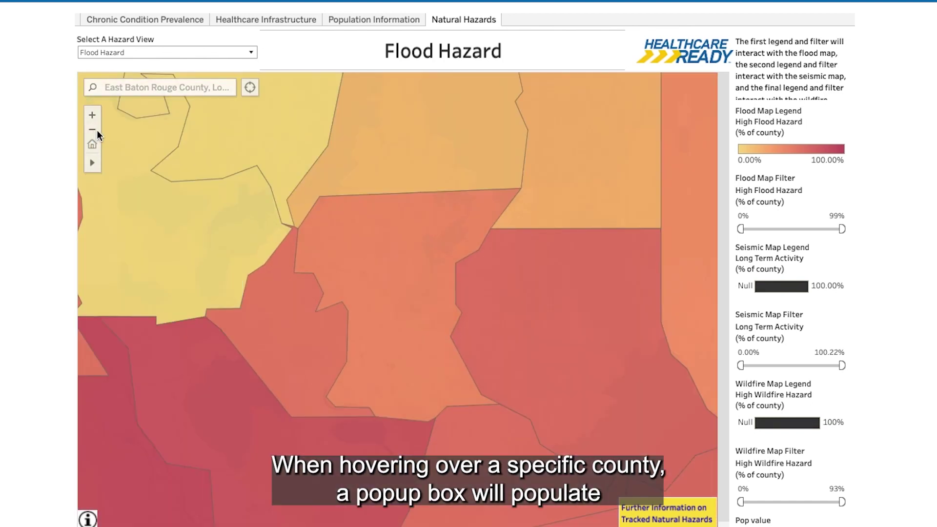
pyautogui.click(93, 131)
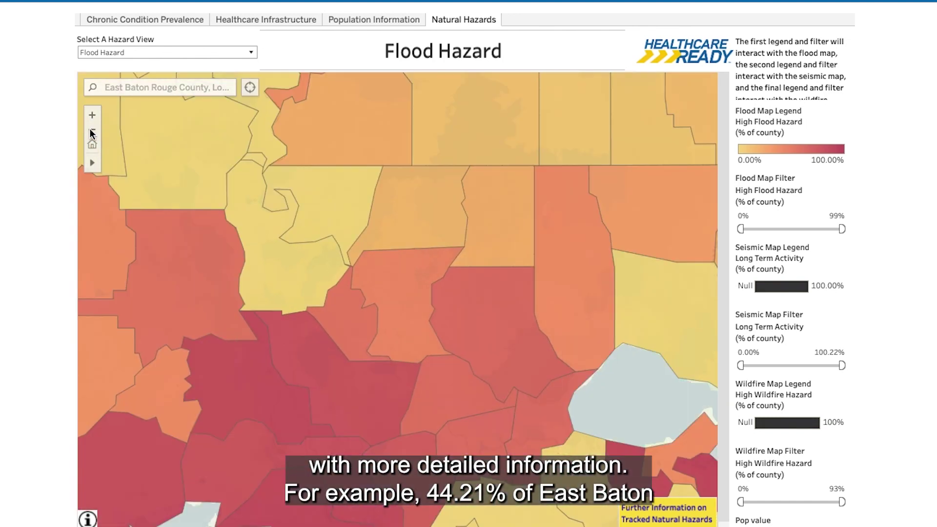
pyautogui.click(93, 132)
pyautogui.moveTo(305, 245)
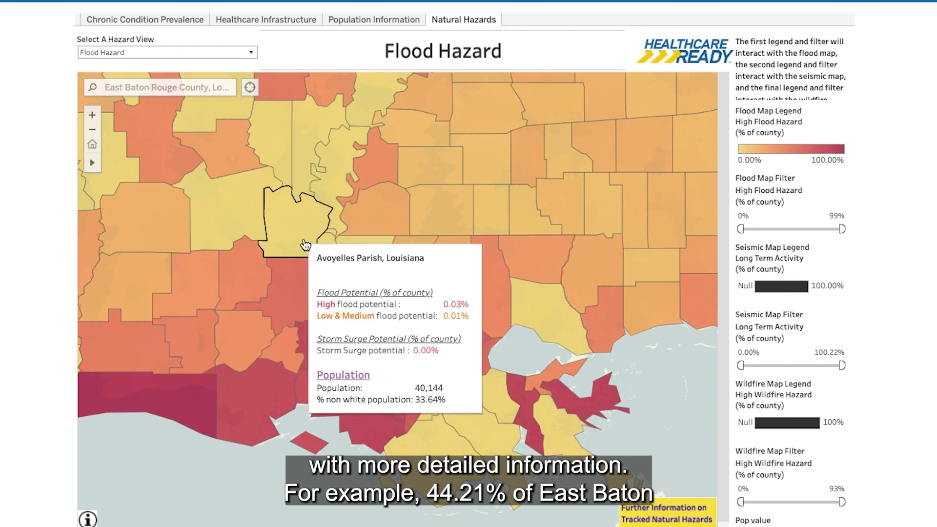
pyautogui.moveTo(401, 296)
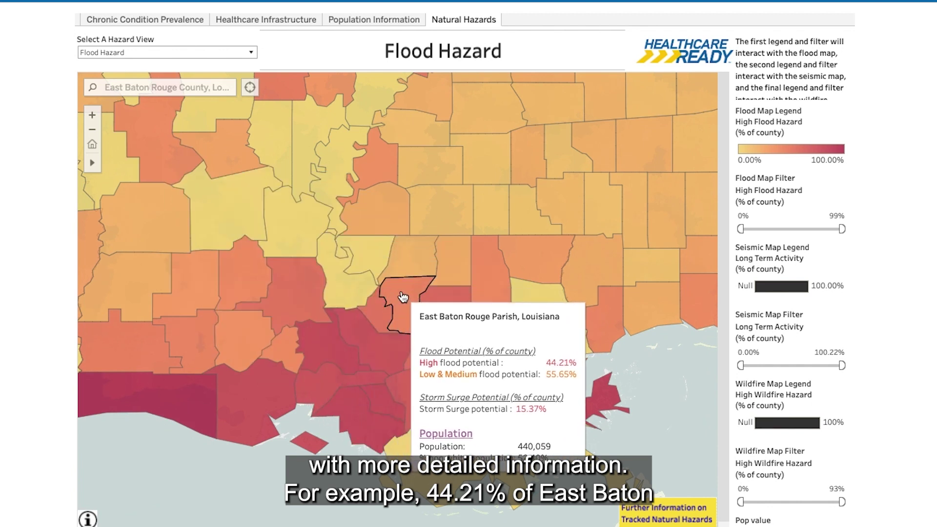